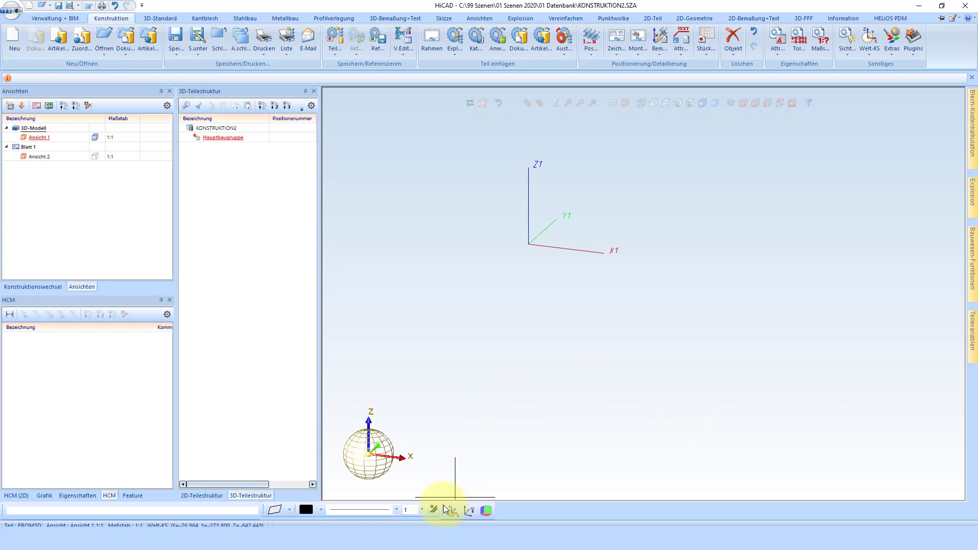
# - Drag 6050ZDN.dwg from the 09 Voest\Voest-neu folder into HiCAD
pyautogui.click(382, 535)
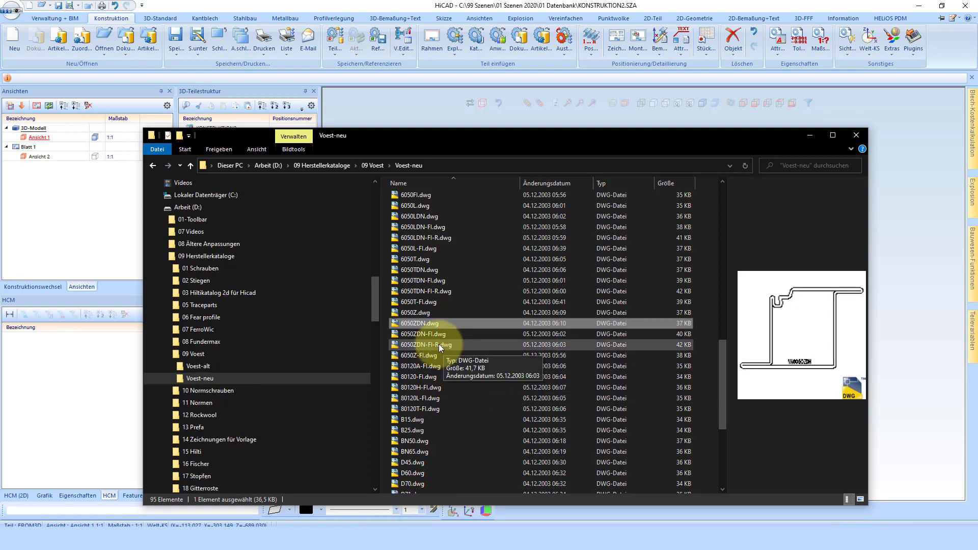
pyautogui.moveTo(419, 324)
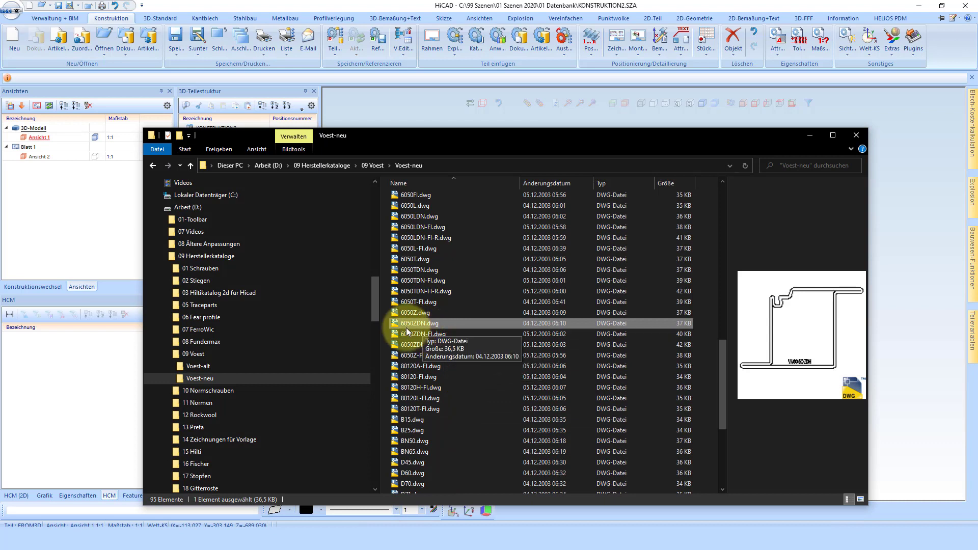
pyautogui.moveTo(402, 323); pyautogui.dragTo(897, 283)
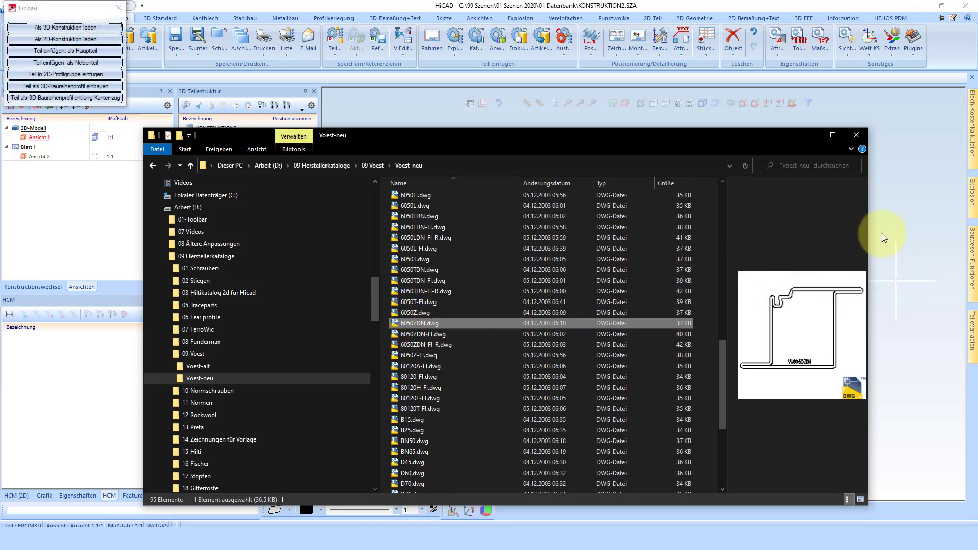
pyautogui.click(810, 136)
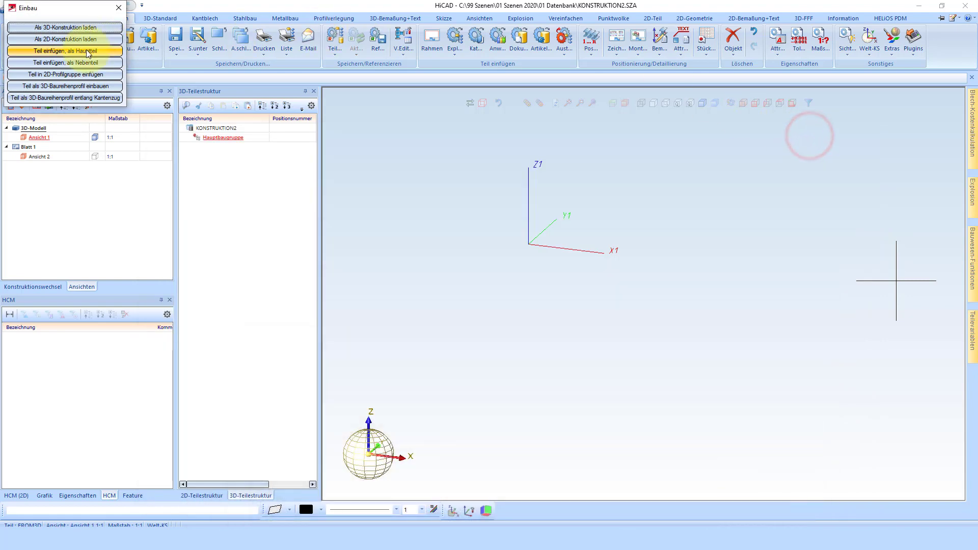
# - Insert 6050ZDN as a sub-part by reference point and distance, then activate it
pyautogui.click(48, 62)
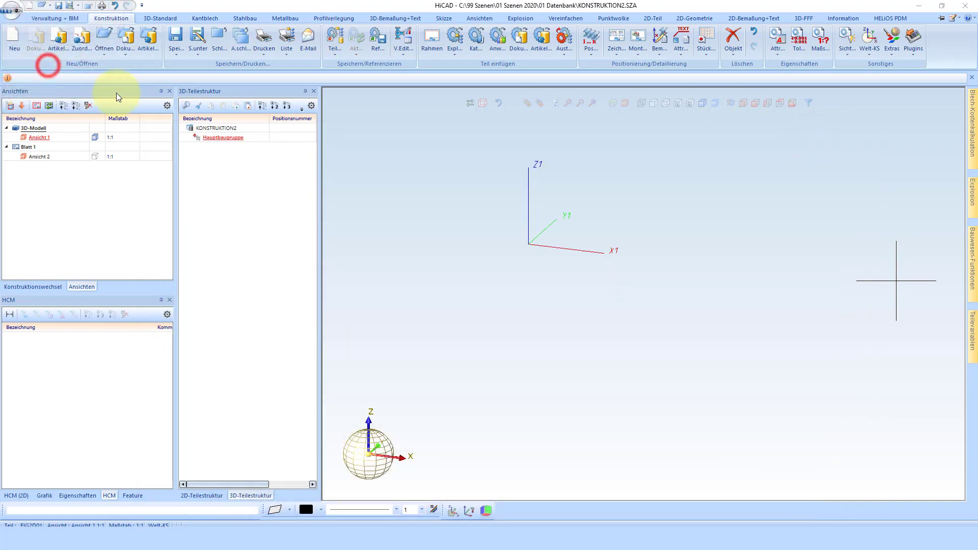
pyautogui.click(640, 312)
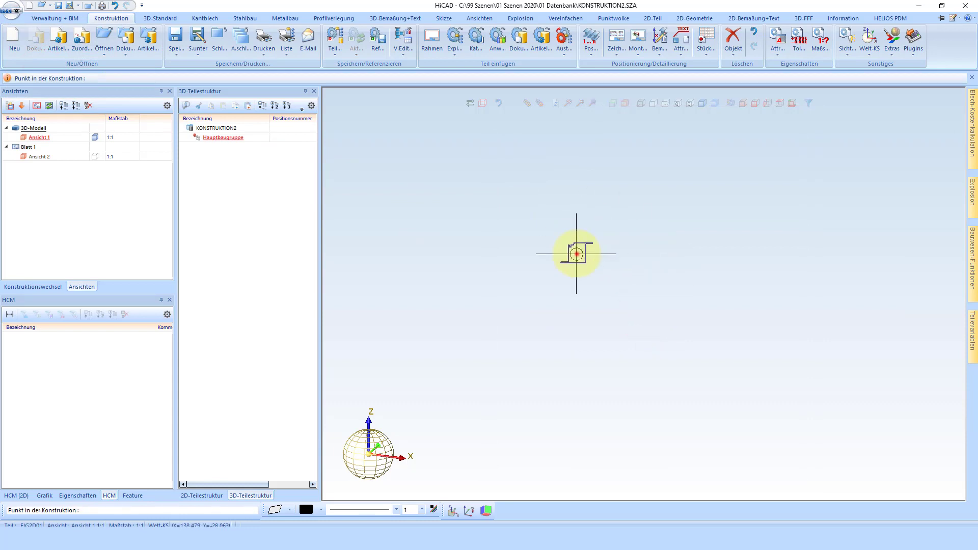
pyautogui.click(576, 253)
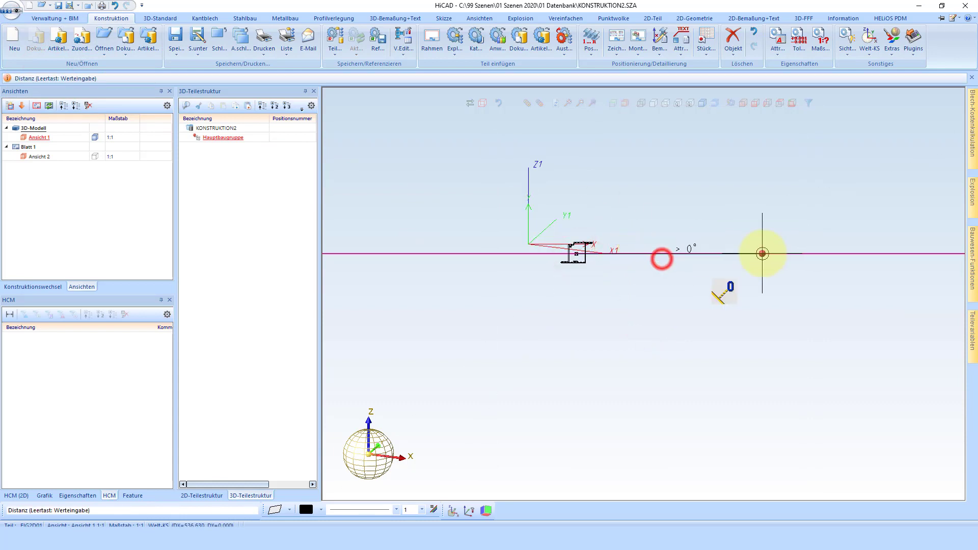
pyautogui.click(763, 253)
pyautogui.scroll(3, 579, 244)
pyautogui.scroll(3, 517, 223)
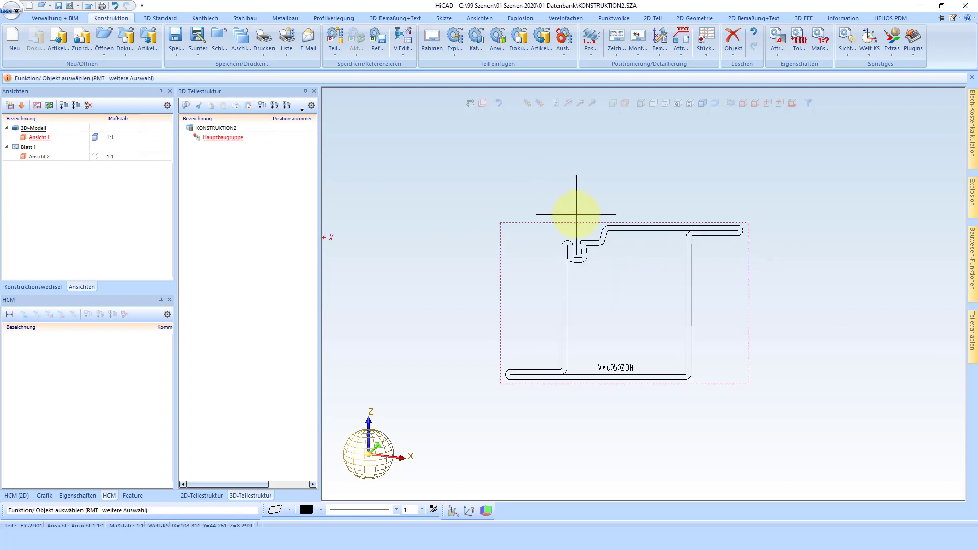
pyautogui.middleClick(579, 308)
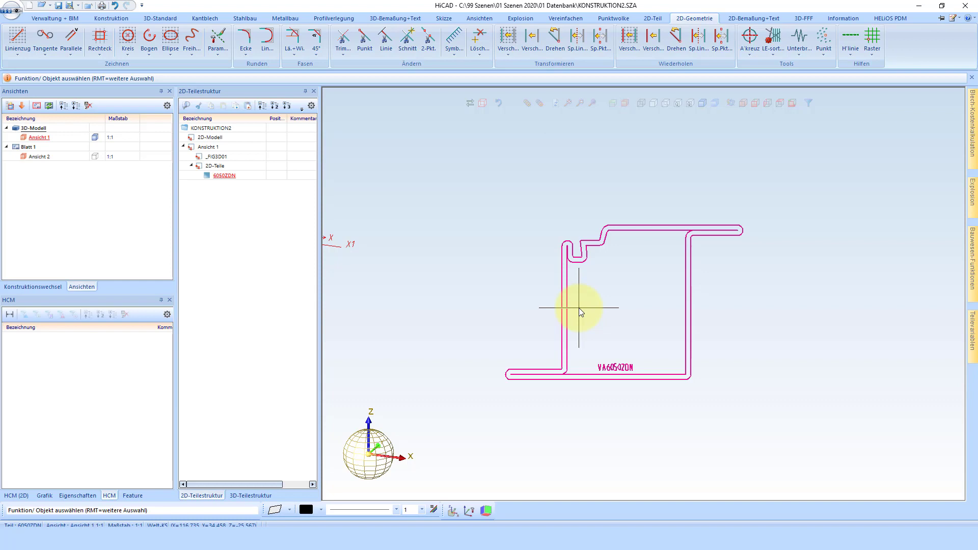
# - Zoom in and delete the VA6050ZDN label text from the profile
pyautogui.scroll(2, 632, 356)
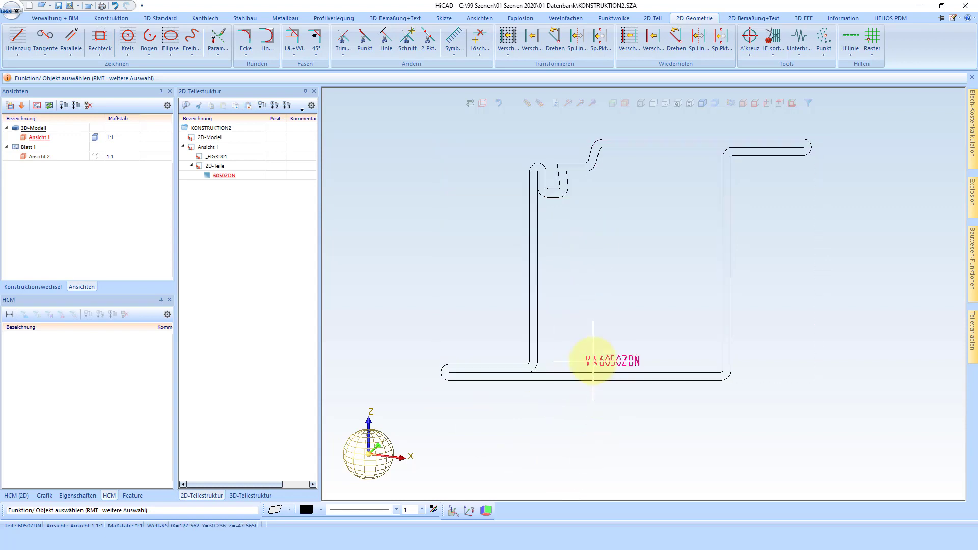
pyautogui.scroll(2, 593, 361)
pyautogui.rightClick(576, 362)
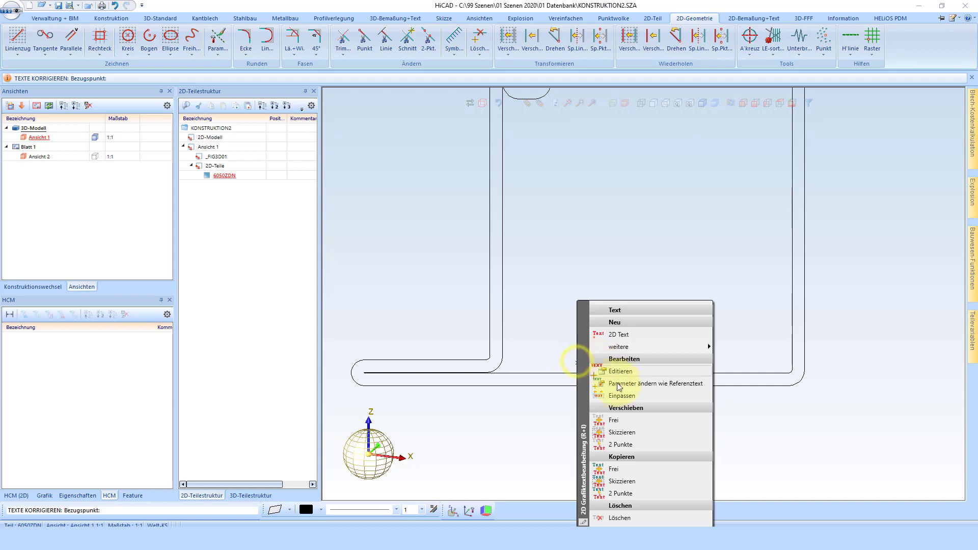
pyautogui.click(628, 519)
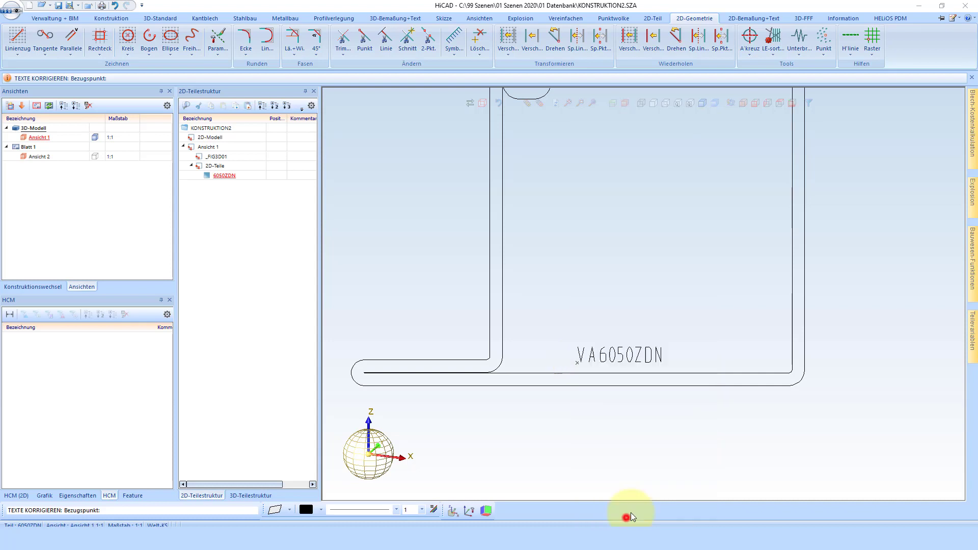
pyautogui.scroll(-2, 591, 327)
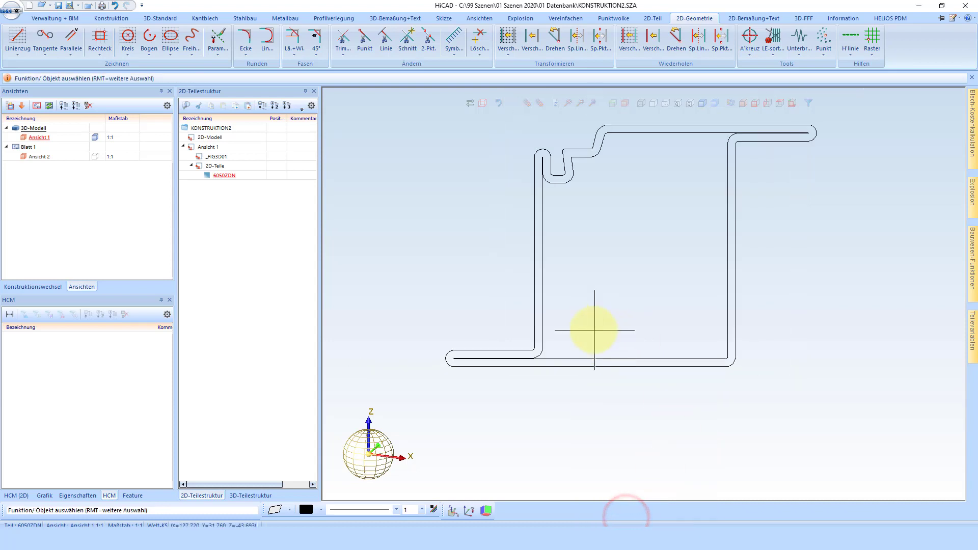
pyautogui.click(552, 367)
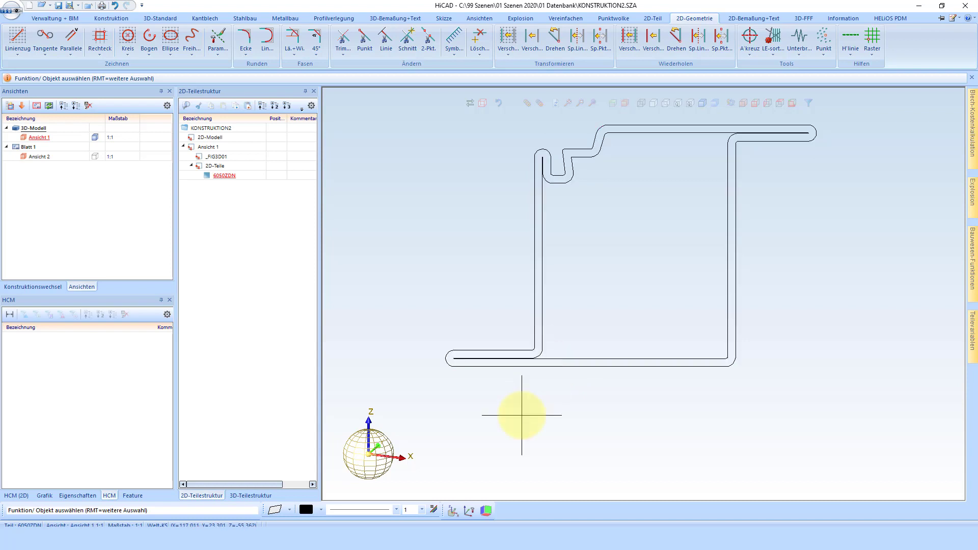
# - Merge the profile's elements and hide overlapping lines and arcs across the whole construction
pyautogui.click(339, 56)
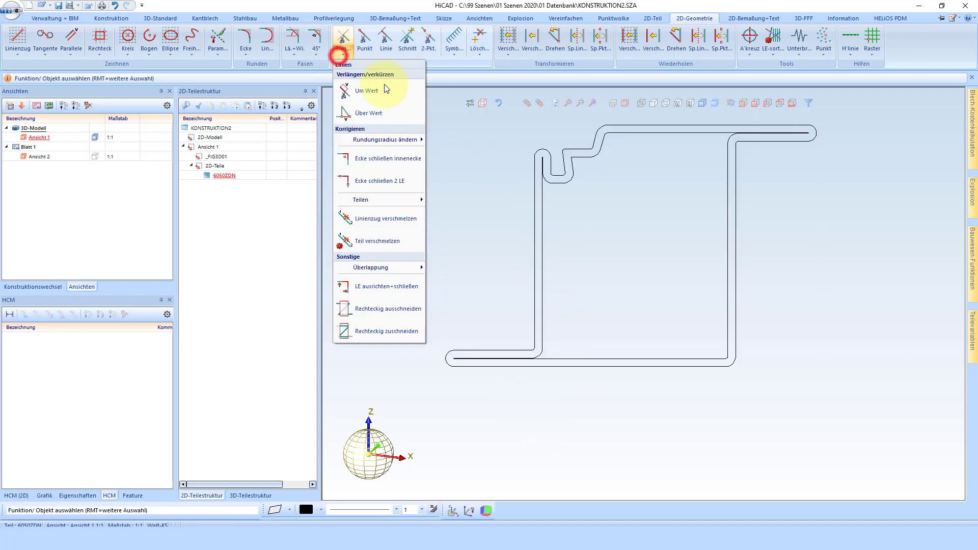
pyautogui.click(384, 243)
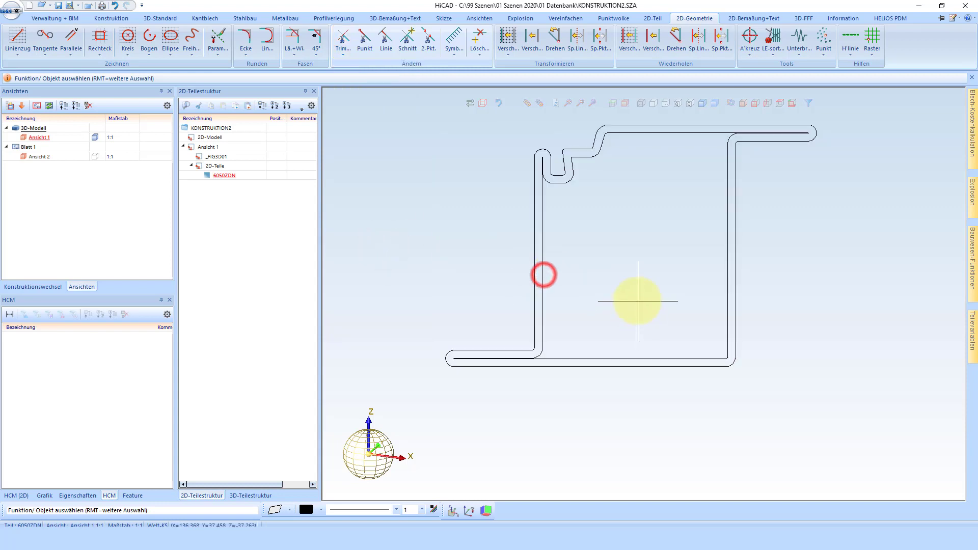
pyautogui.click(337, 56)
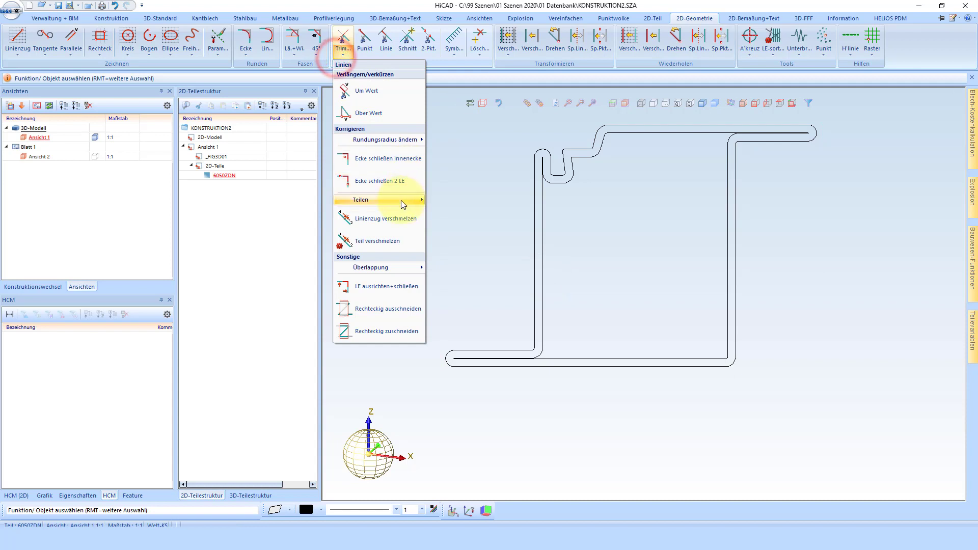
pyautogui.click(400, 268)
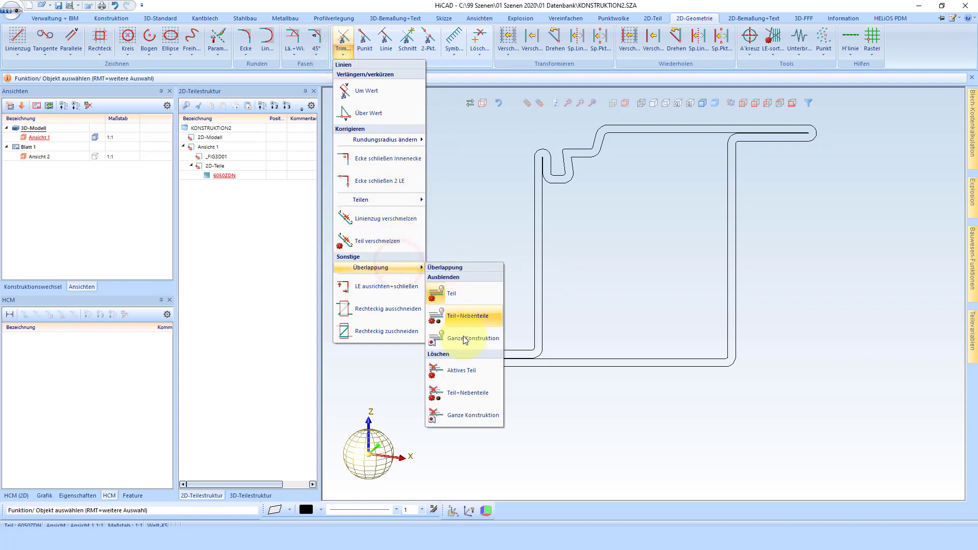
pyautogui.click(464, 418)
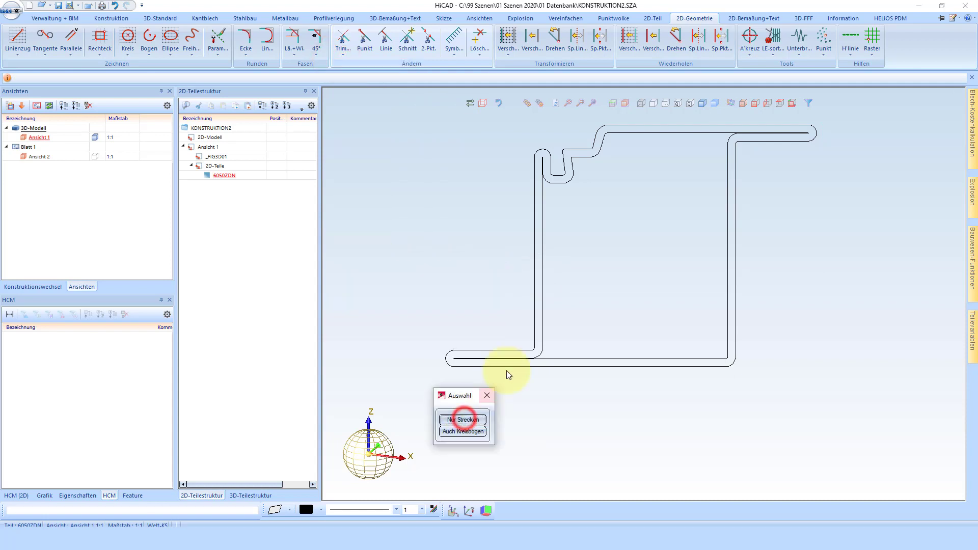
pyautogui.click(454, 433)
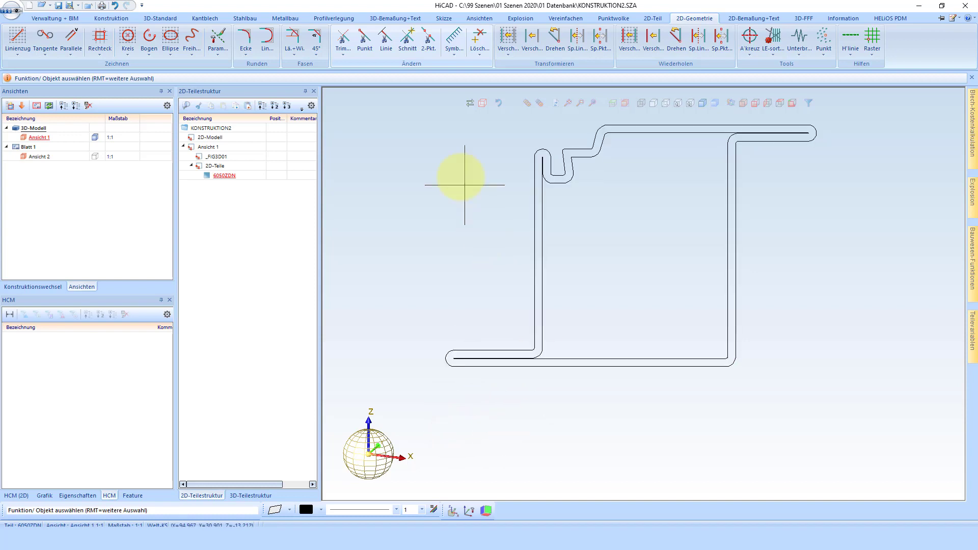
# - Align and close the outline's element ends at the default 0.001 tolerance
pyautogui.click(344, 57)
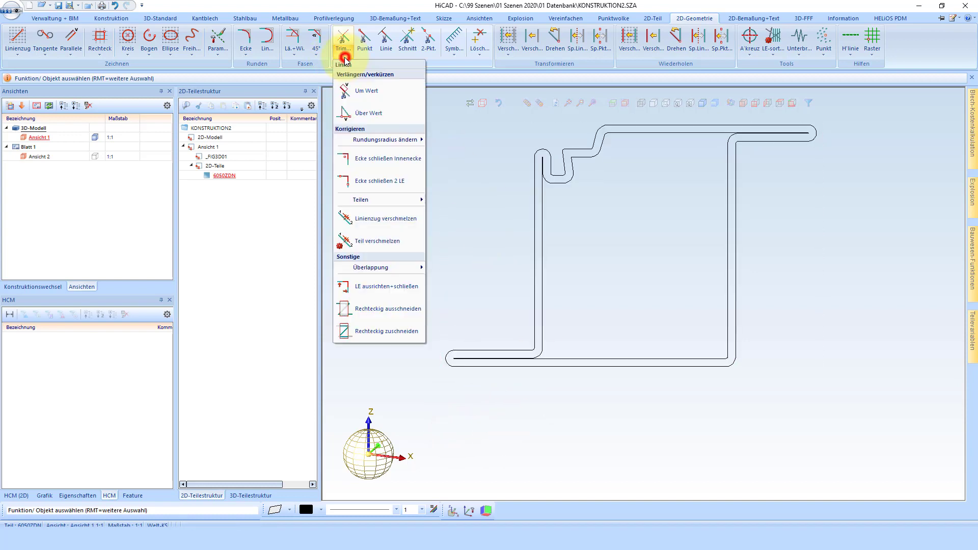
pyautogui.click(396, 288)
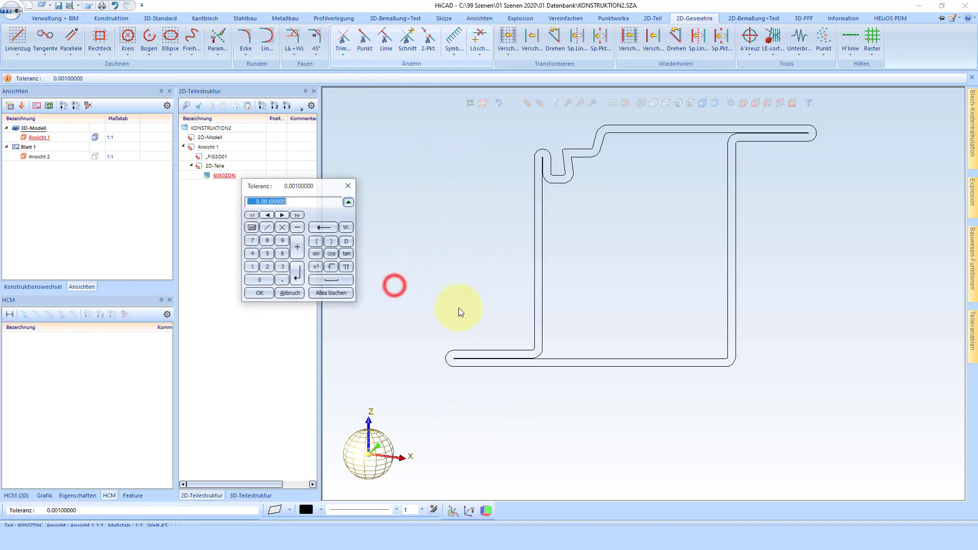
pyautogui.click(267, 298)
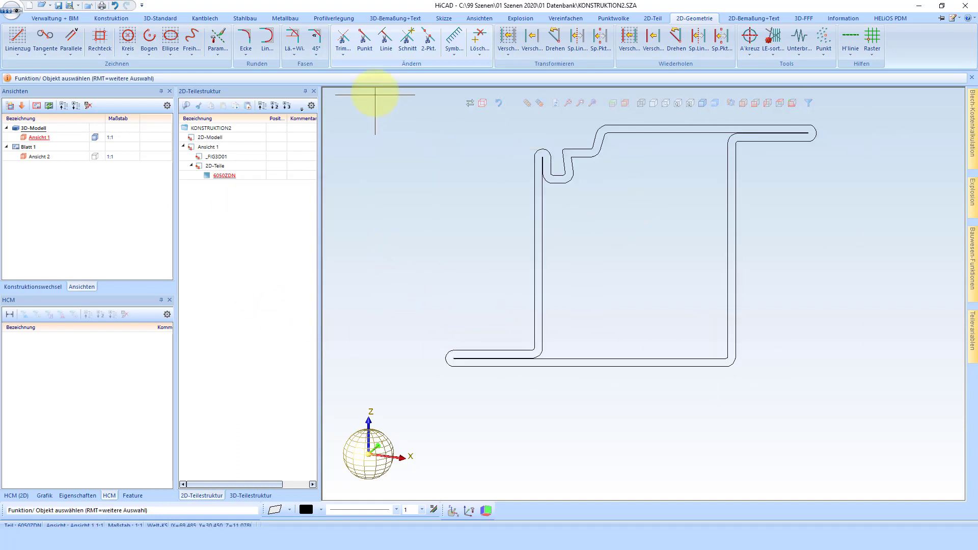
# - Select the profile outline as a polyline via the Trim menu
pyautogui.click(340, 56)
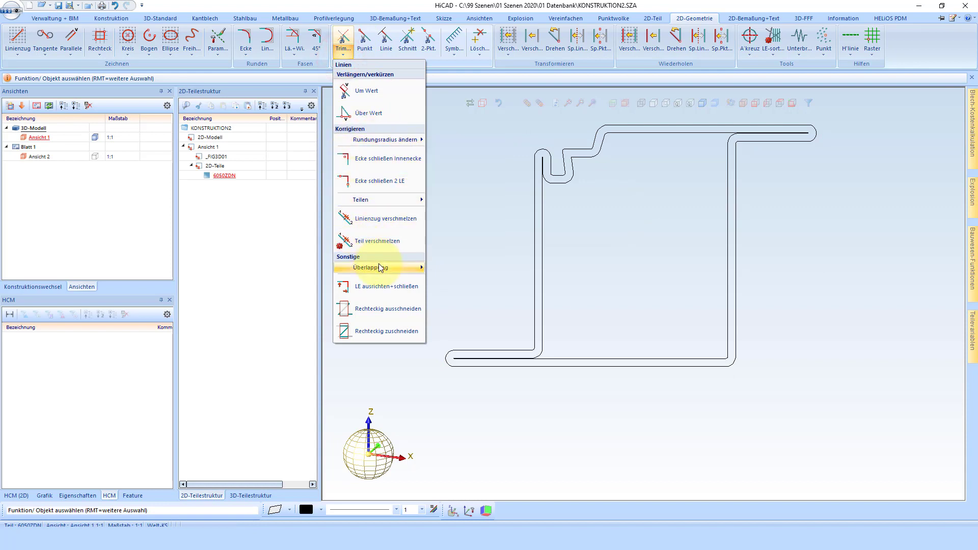
pyautogui.click(399, 223)
pyautogui.click(530, 244)
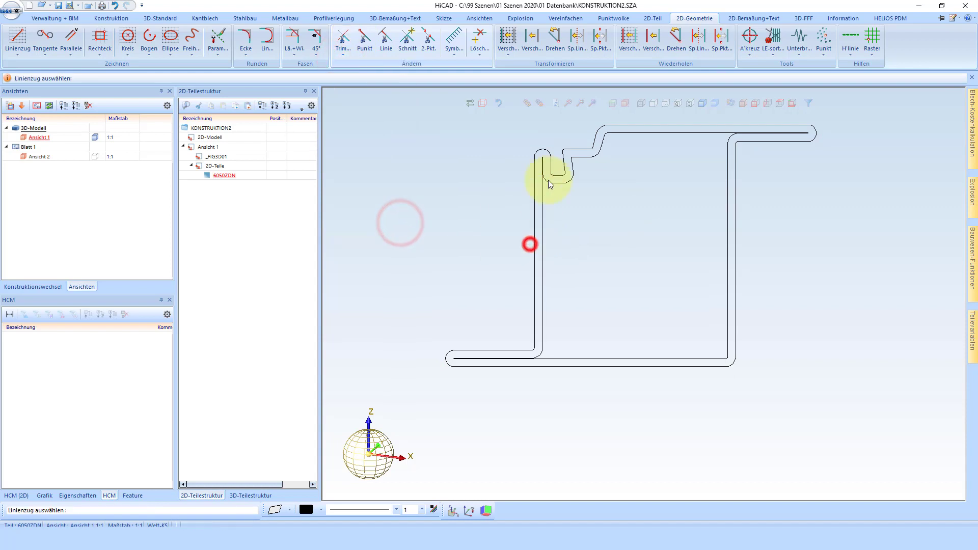
pyautogui.click(555, 158)
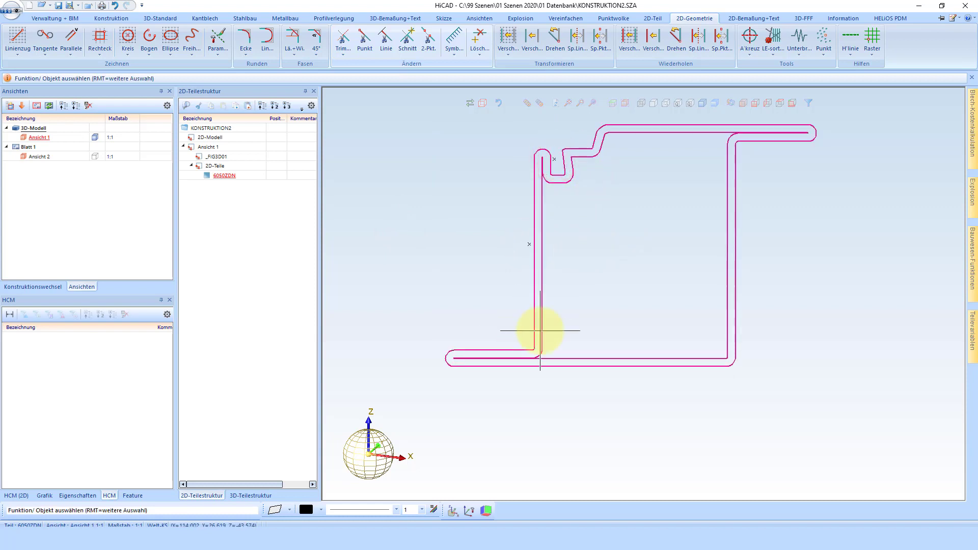
# - Sort the active part's line elements with LE-sortieren and check the outline
pyautogui.click(776, 42)
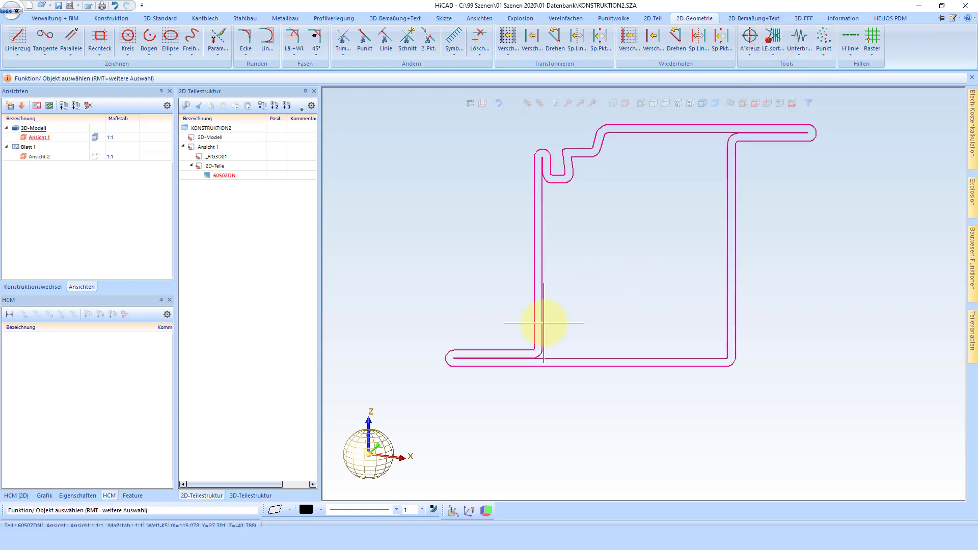
pyautogui.scroll(2, 434, 354)
pyautogui.scroll(1, 434, 354)
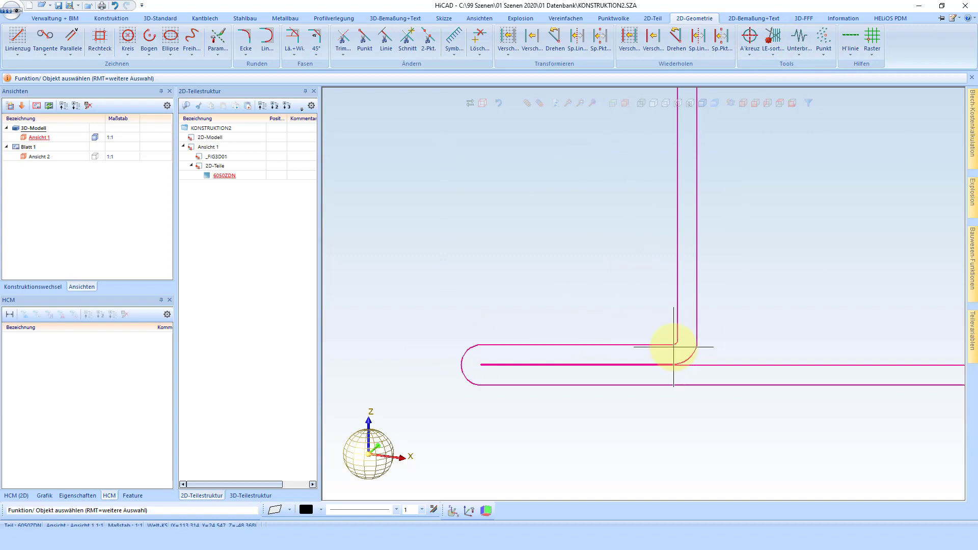
pyautogui.scroll(-1, 491, 374)
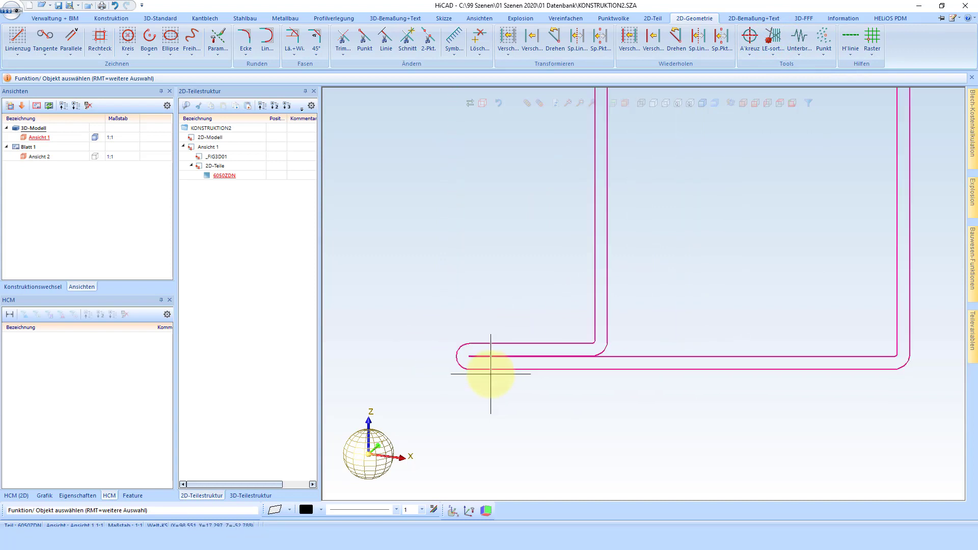
pyautogui.scroll(-1, 433, 372)
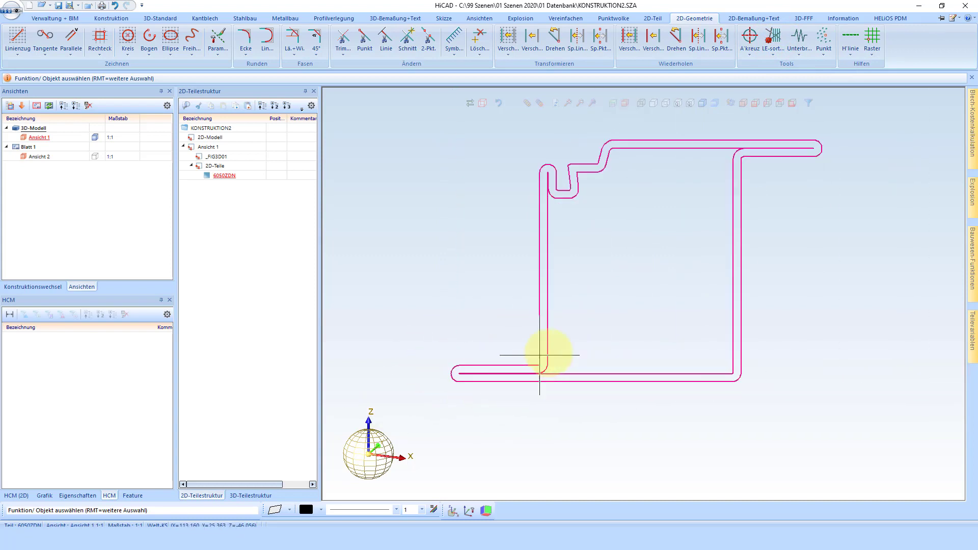
pyautogui.click(336, 57)
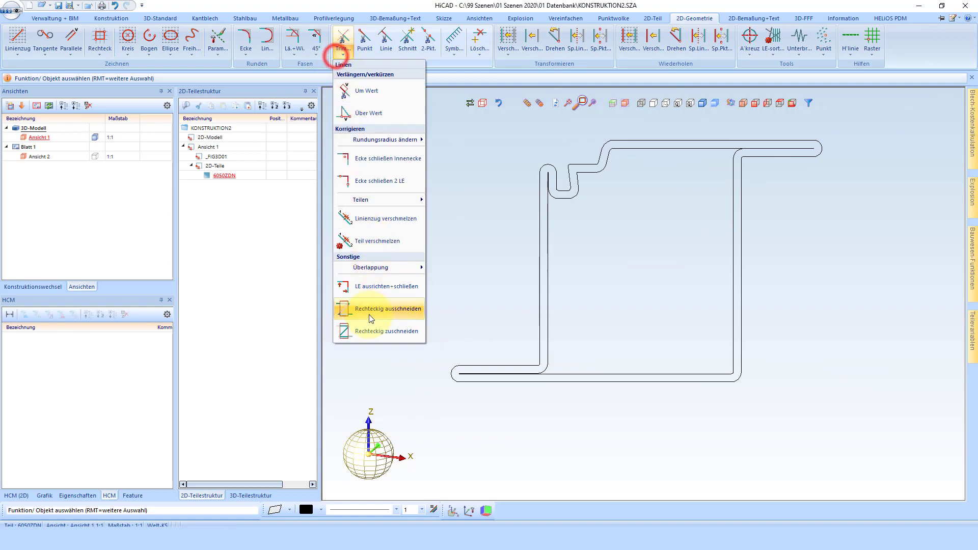
# - Merge the contour pieces into one polyline and close gaps at 0.001 tolerance
pyautogui.click(387, 216)
pyautogui.click(531, 225)
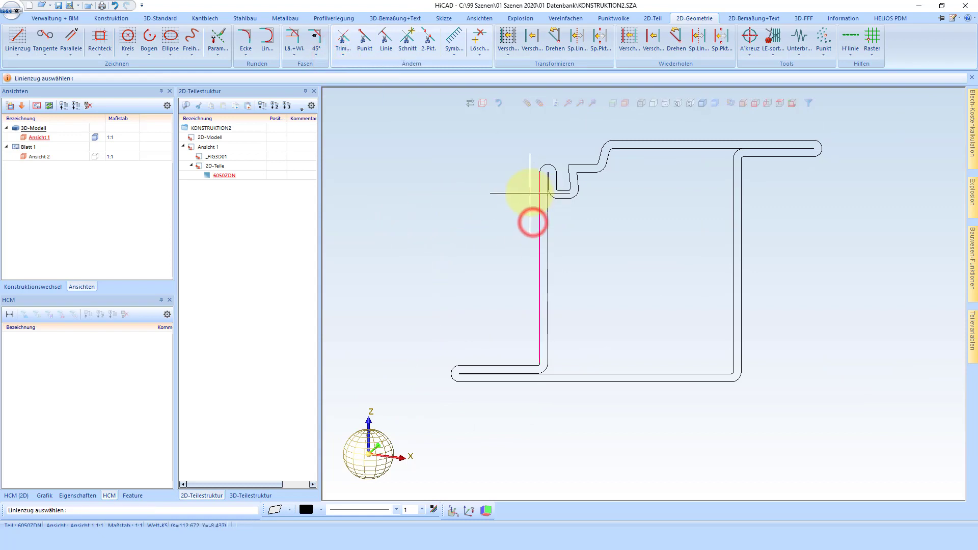
pyautogui.click(539, 160)
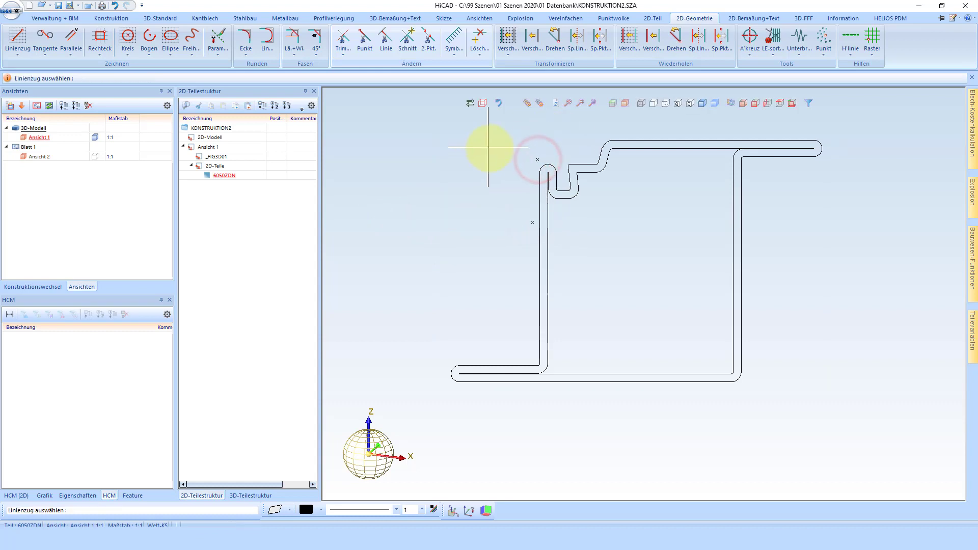
pyautogui.click(555, 254)
pyautogui.click(570, 199)
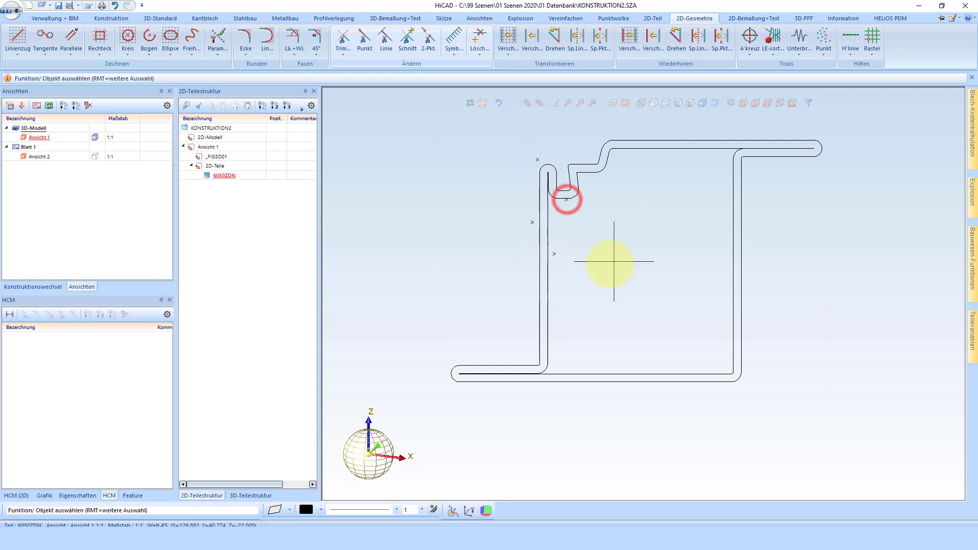
pyautogui.click(337, 55)
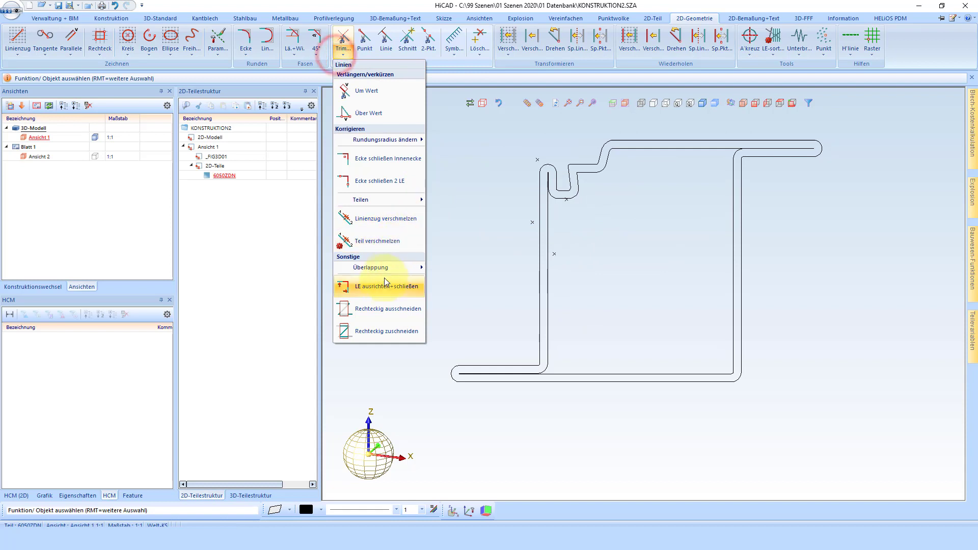
pyautogui.click(384, 288)
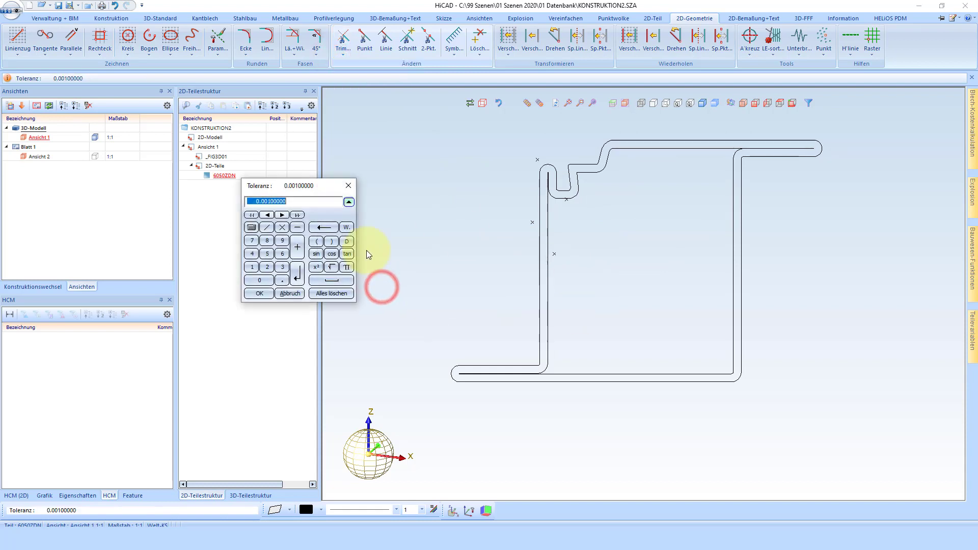
pyautogui.click(264, 296)
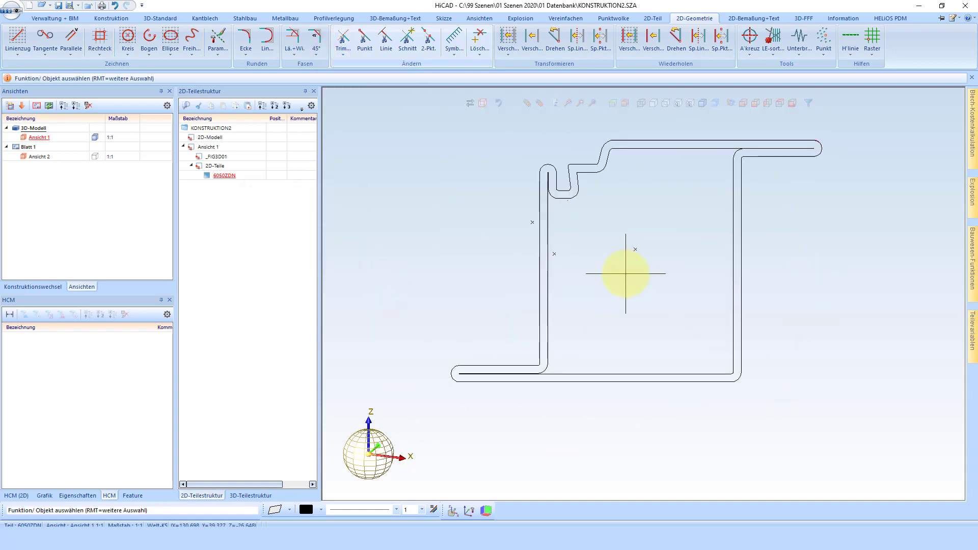
# - Delete overlapping lines and arcs construction-wide, then realign and close the outline ends
pyautogui.click(349, 58)
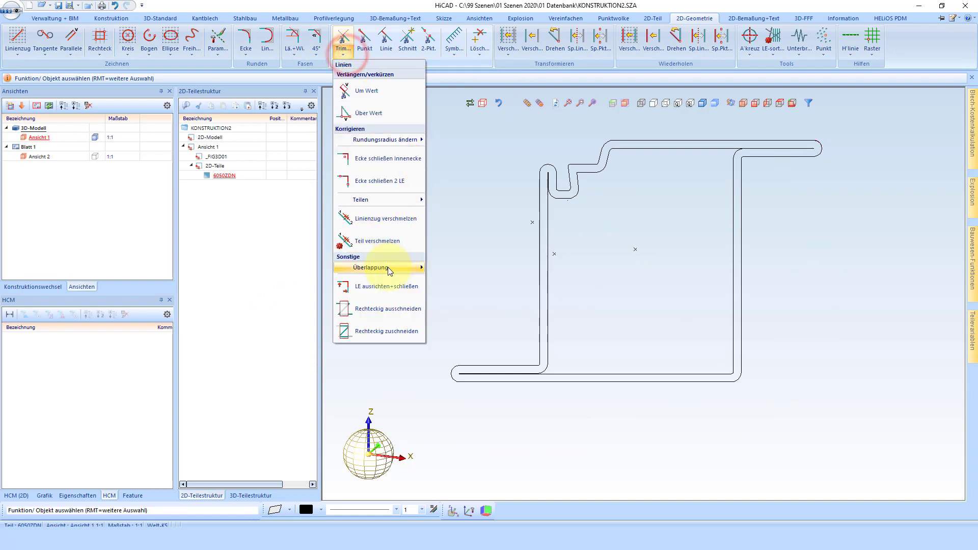
pyautogui.click(380, 267)
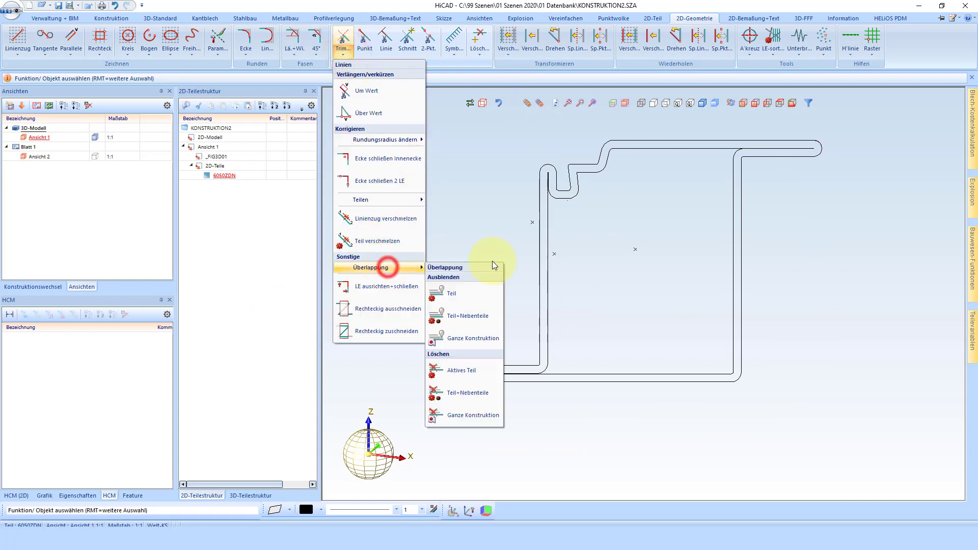
pyautogui.click(474, 415)
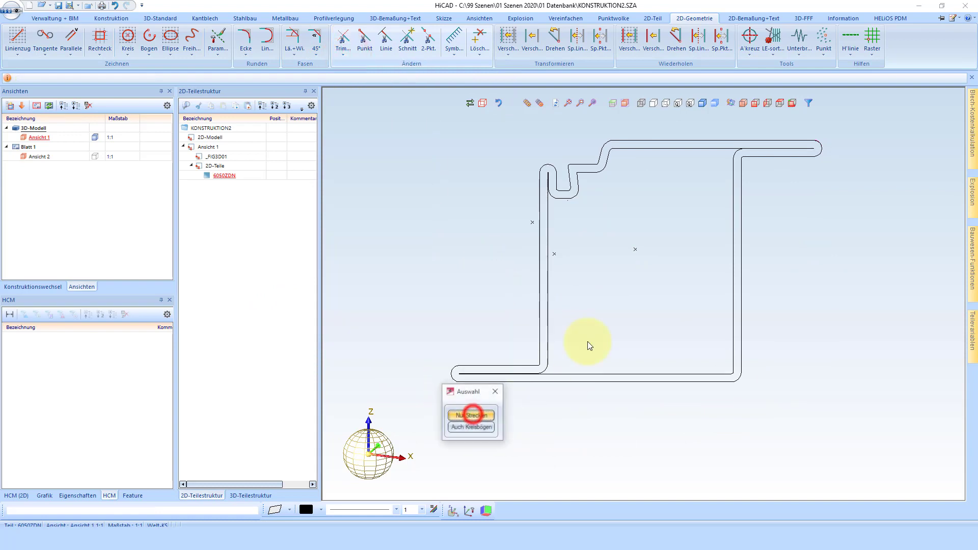
pyautogui.click(482, 425)
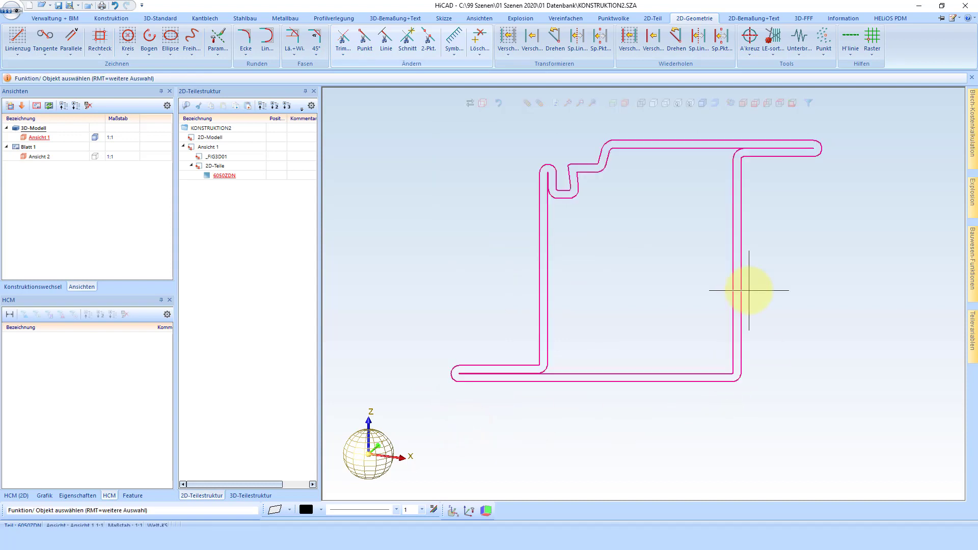
pyautogui.click(348, 53)
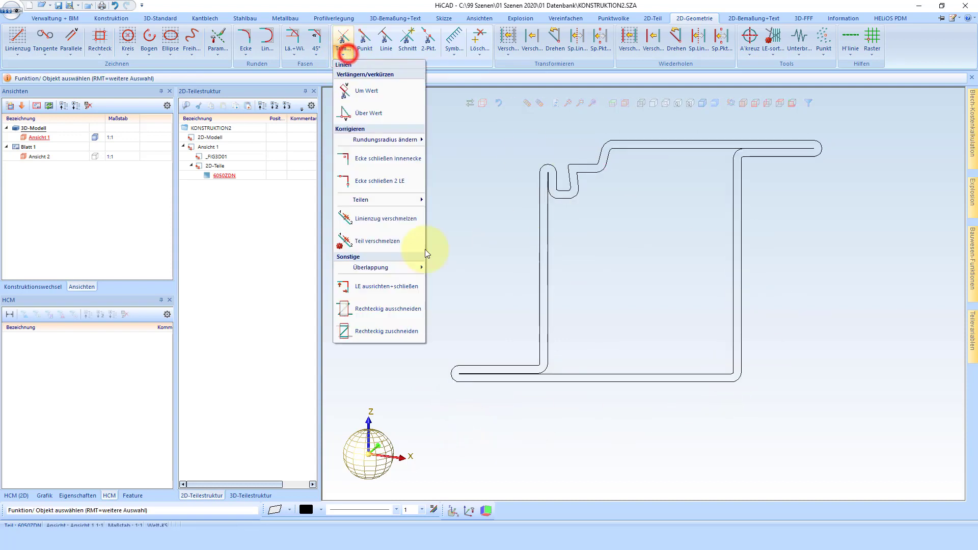
pyautogui.click(378, 287)
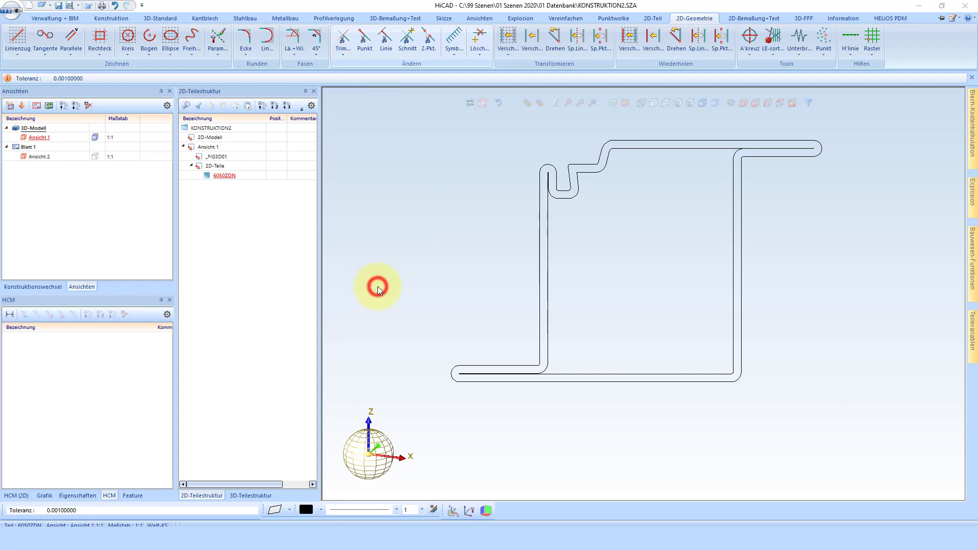
pyautogui.click(260, 294)
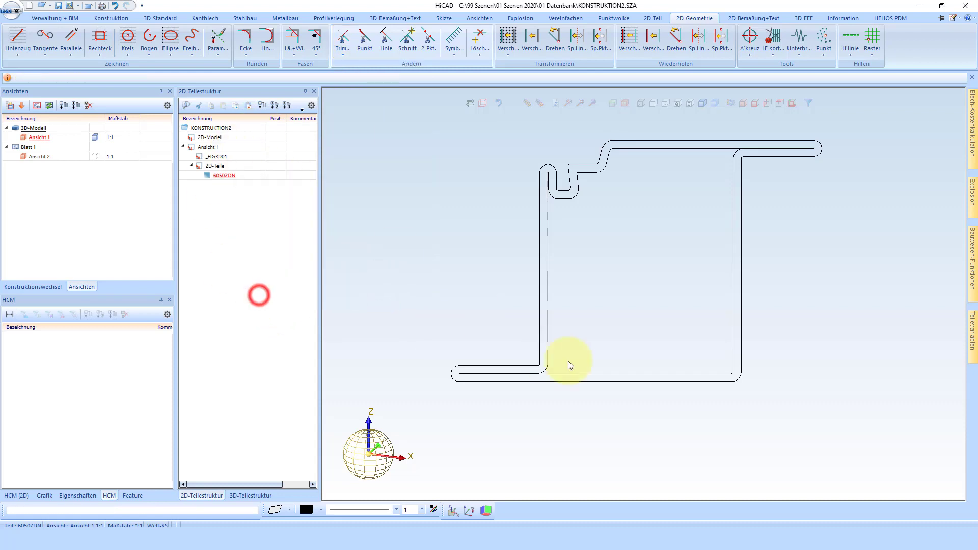
# - Calculate the contour's section properties: area about 5502, perimeter 602.7
pyautogui.click(843, 19)
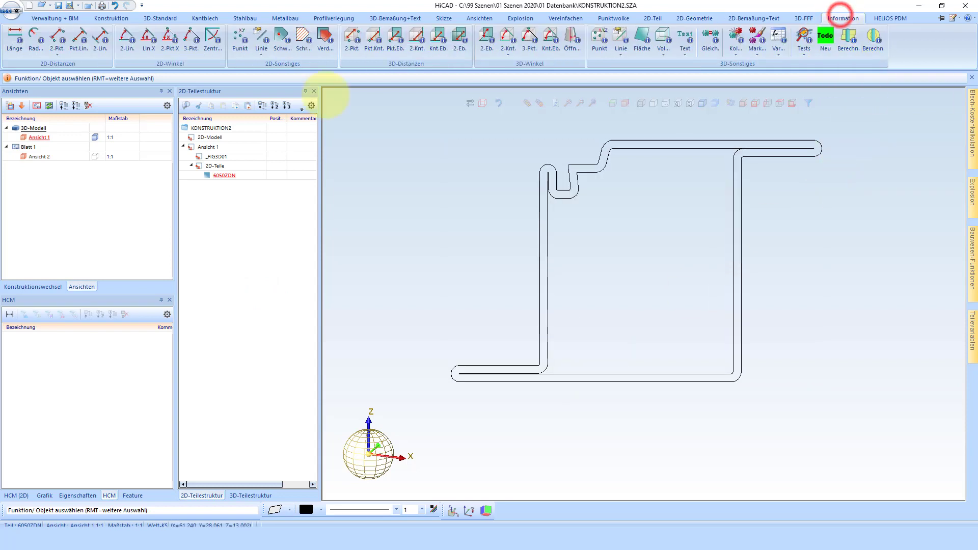
pyautogui.click(262, 55)
pyautogui.click(289, 87)
pyautogui.click(536, 249)
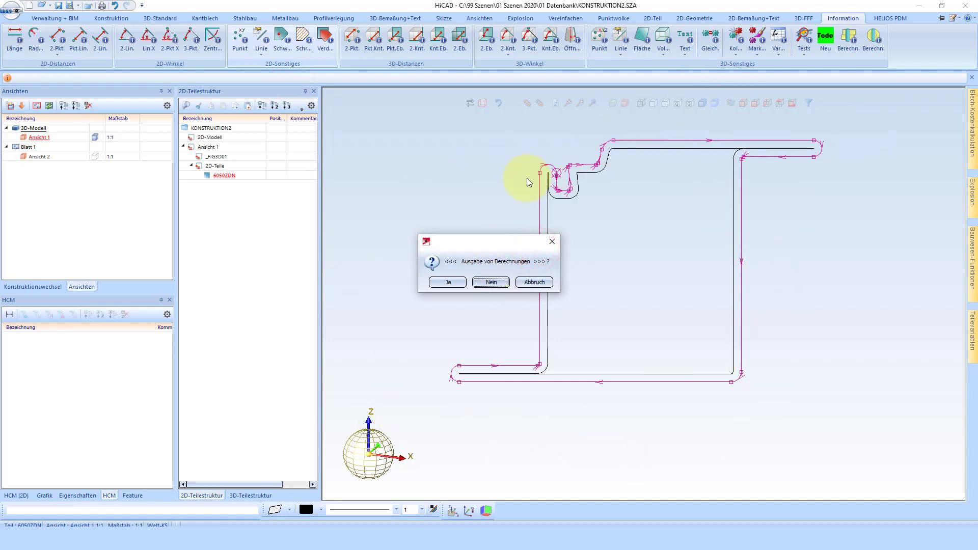
pyautogui.click(443, 284)
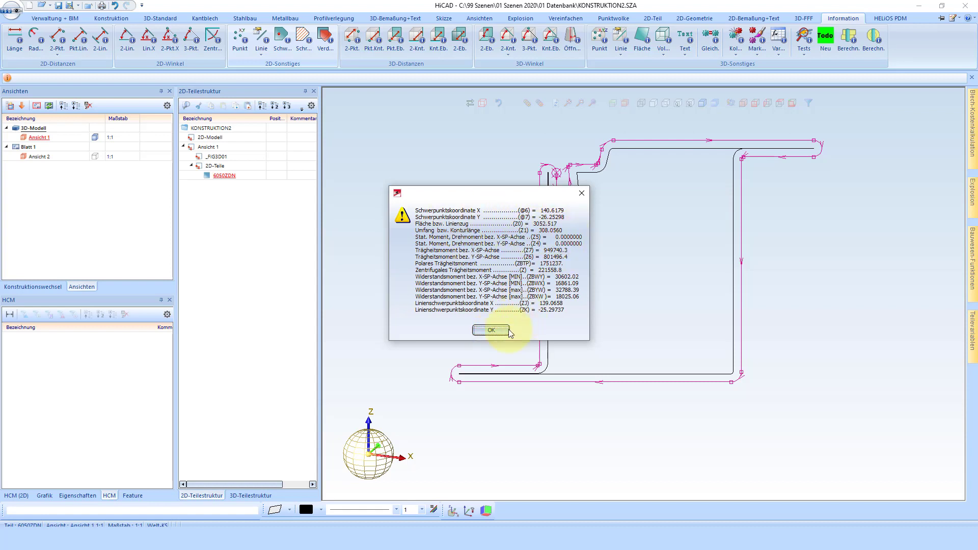
pyautogui.click(490, 330)
pyautogui.scroll(5, 561, 163)
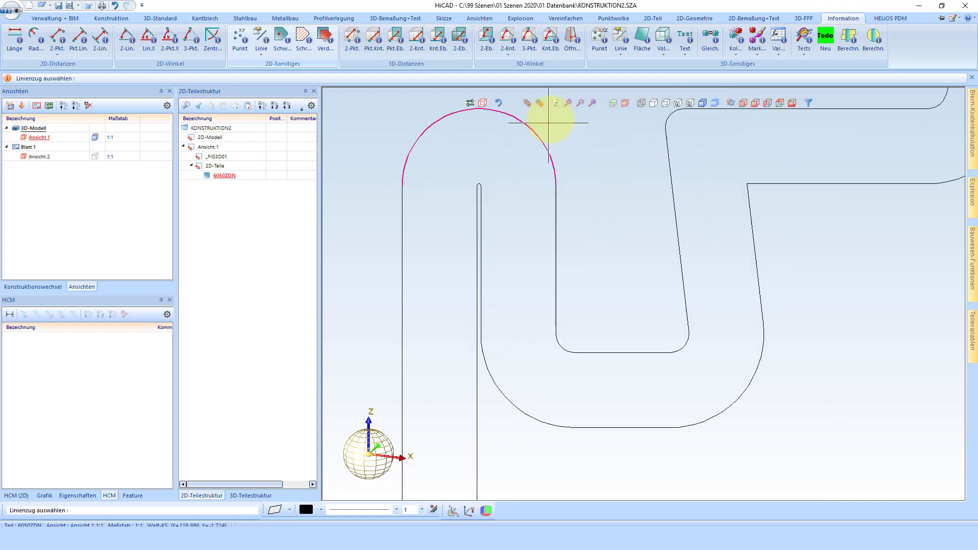
pyautogui.scroll(3, 568, 256)
pyautogui.scroll(-3, 568, 256)
pyautogui.press('Escape')
pyautogui.scroll(-5, 573, 234)
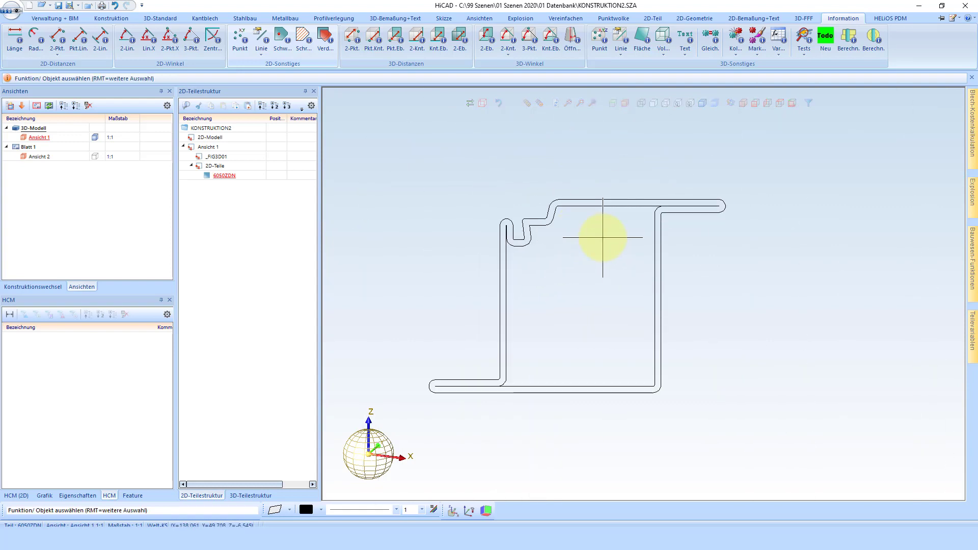
# - Calculate and mark the profile's centroid (Schwerpunkt)
pyautogui.click(281, 39)
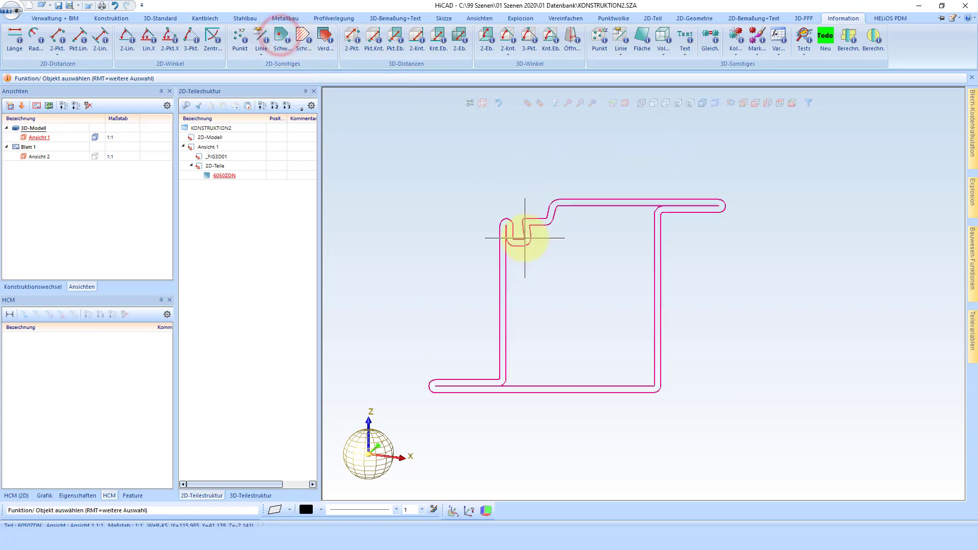
pyautogui.click(517, 240)
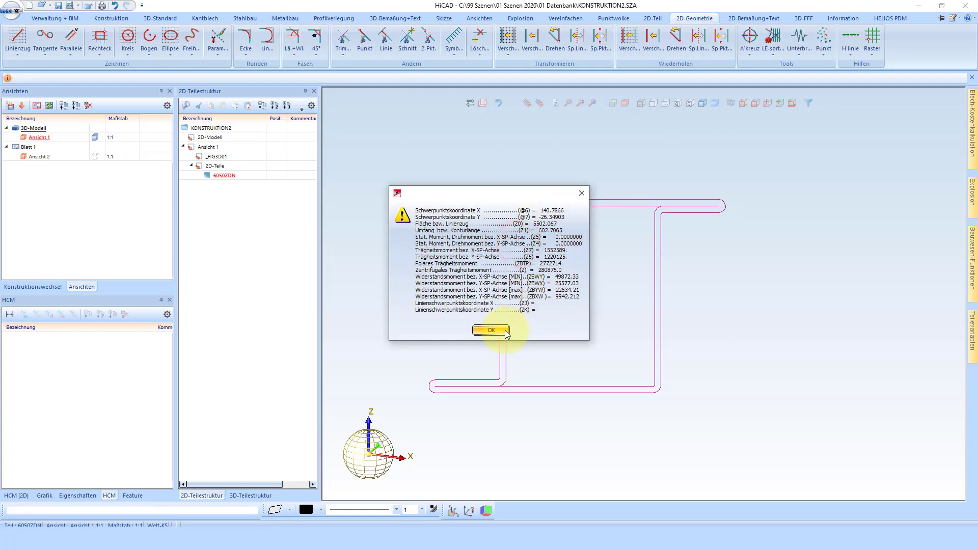
pyautogui.click(505, 330)
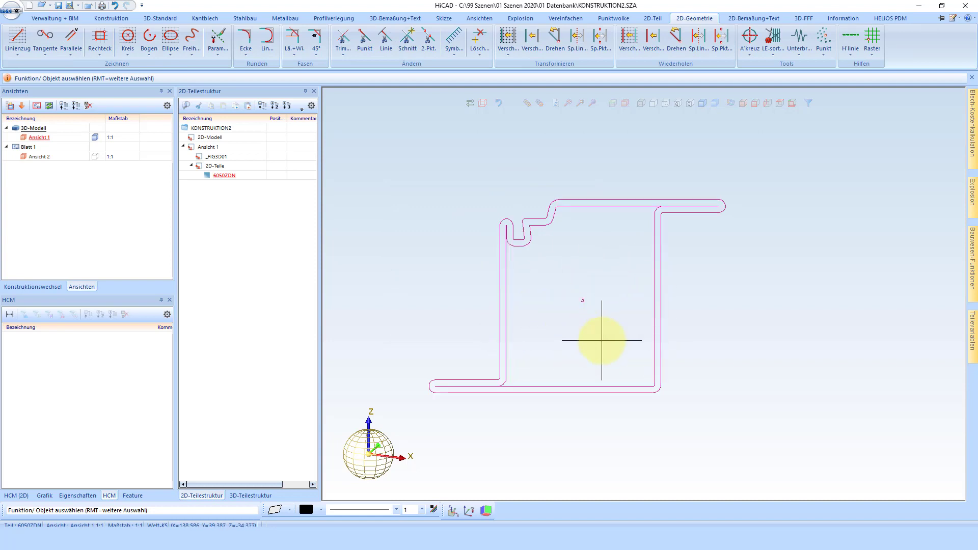
# - Move the profile part by its centroid to absolute coordinates 0, 0
pyautogui.rightClick(550, 229)
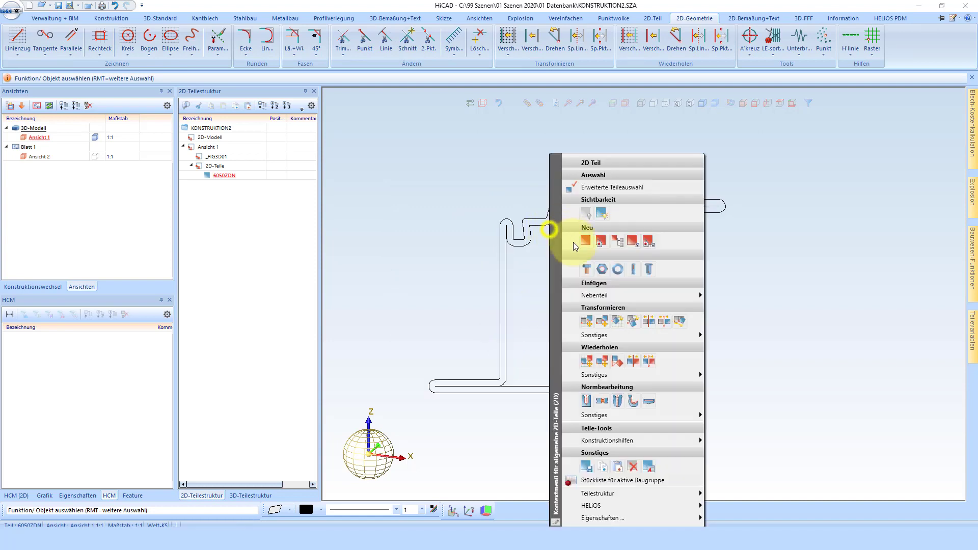
pyautogui.click(599, 322)
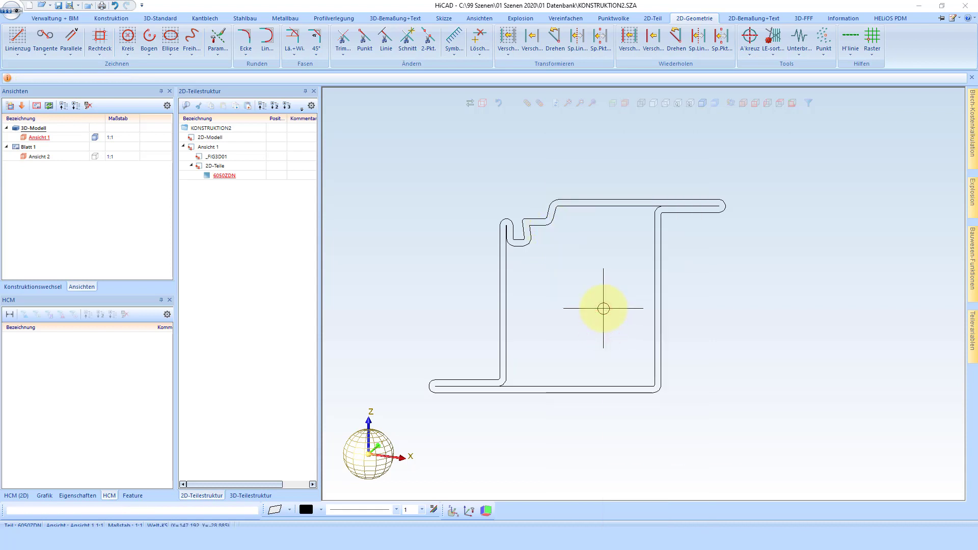
pyautogui.middleClick(605, 307)
pyautogui.click(691, 442)
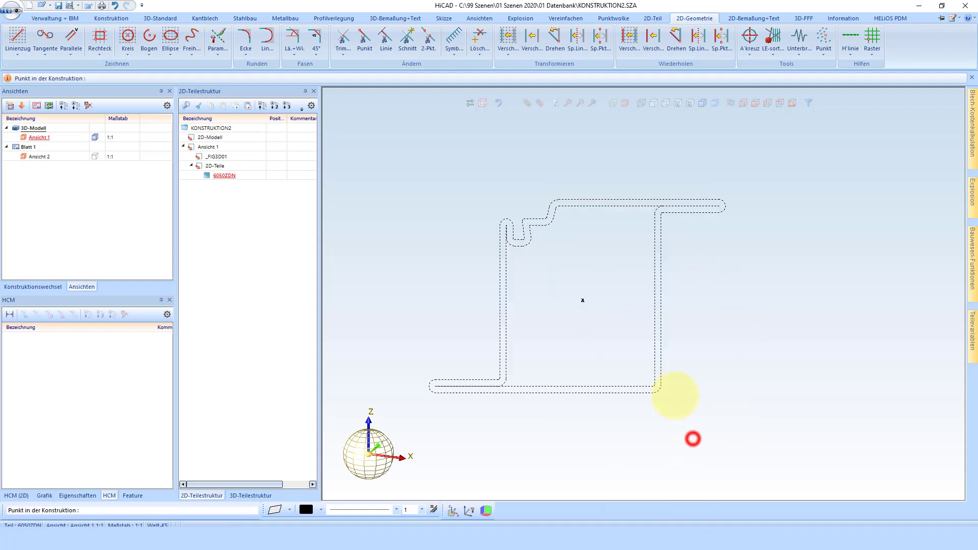
pyautogui.write('a0')
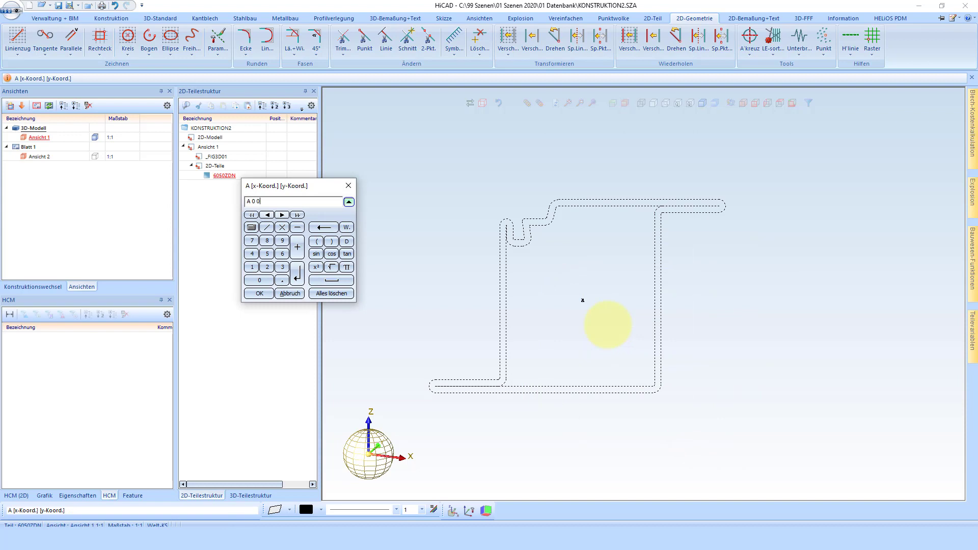
pyautogui.press('Return')
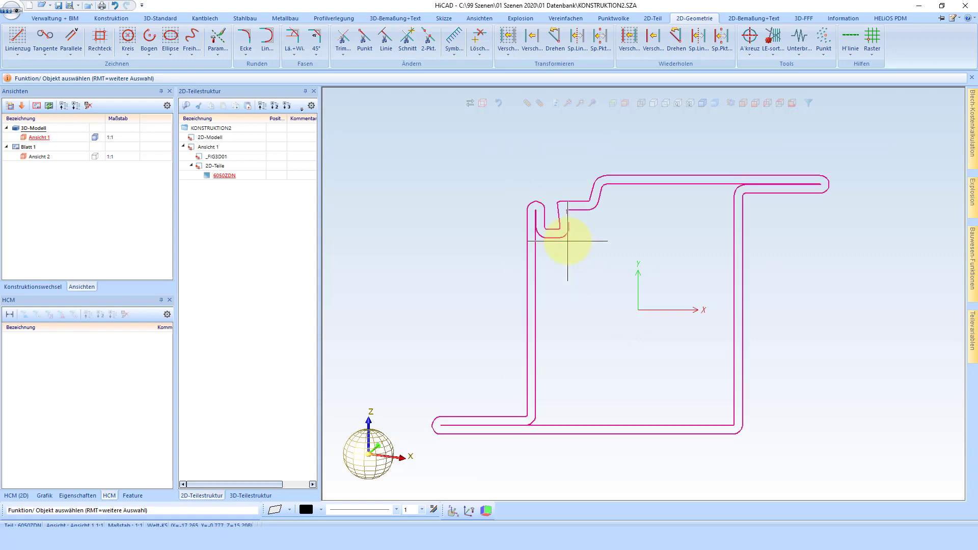
# - Start assigning cross-section attributes to the profile part in steel construction
pyautogui.click(103, 19)
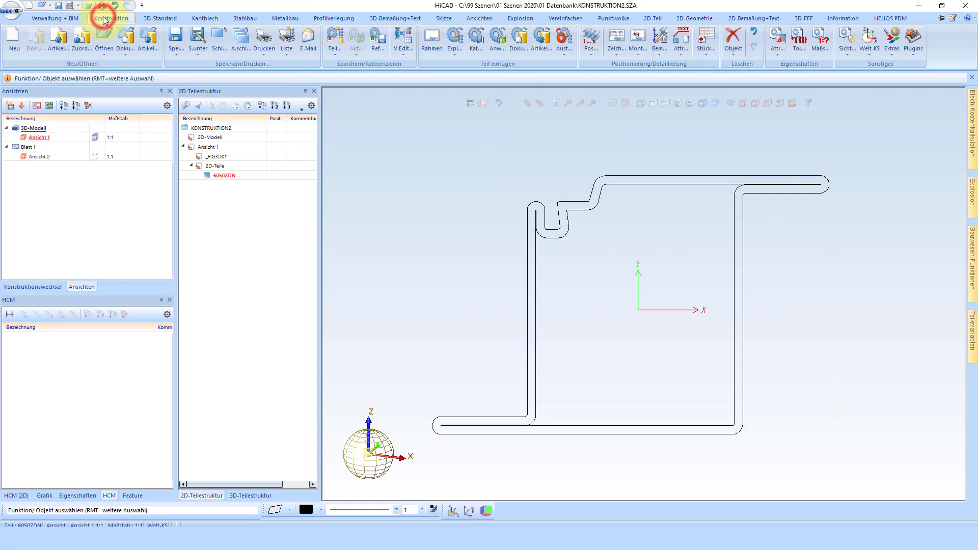
pyautogui.click(245, 18)
pyautogui.click(845, 46)
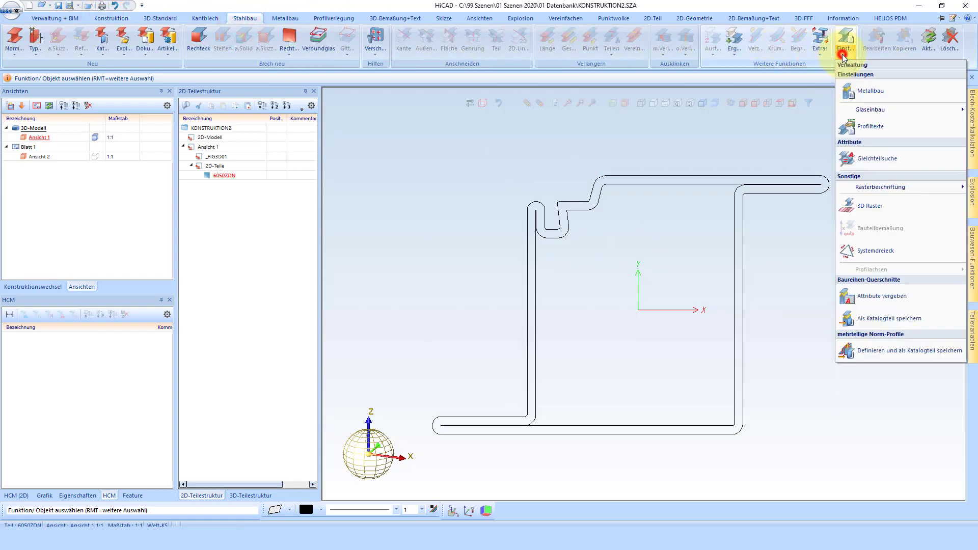
pyautogui.click(879, 301)
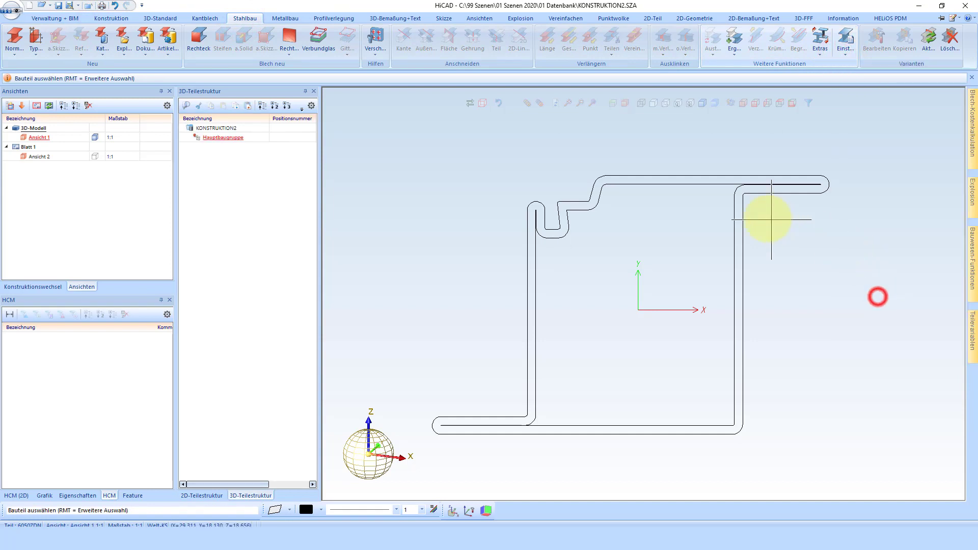
pyautogui.click(673, 193)
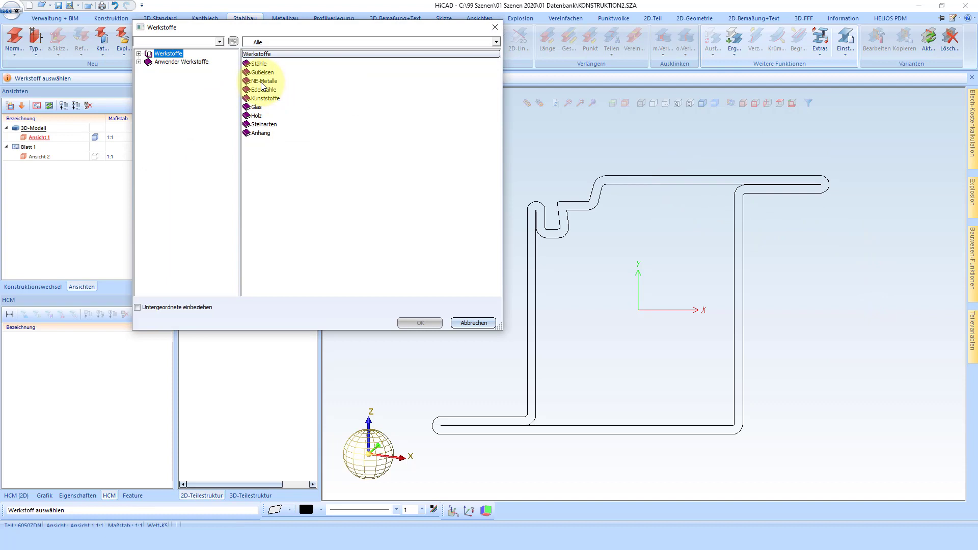
# - Choose material S235JR from Stähle > Allgemeine Baustähle, density 7.85
pyautogui.doubleClick(259, 63)
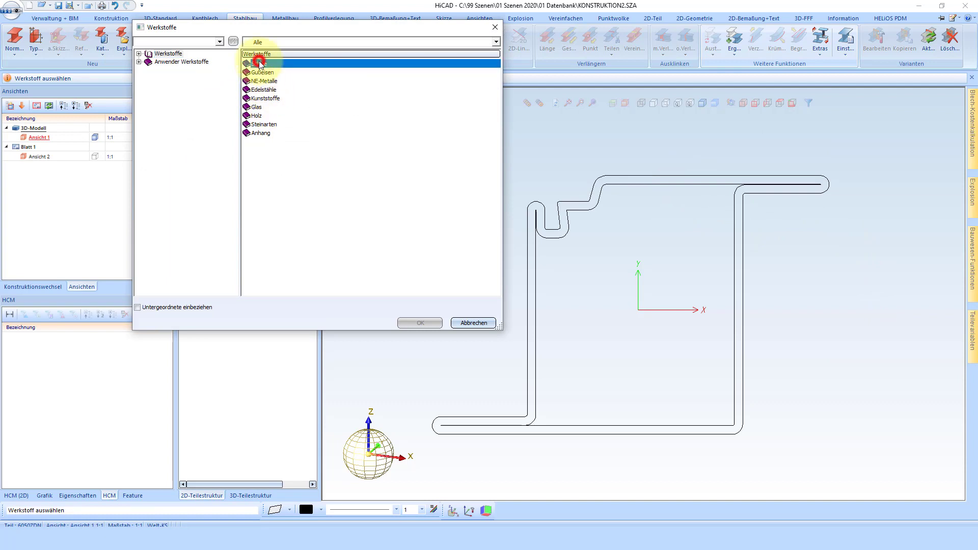
pyautogui.doubleClick(260, 63)
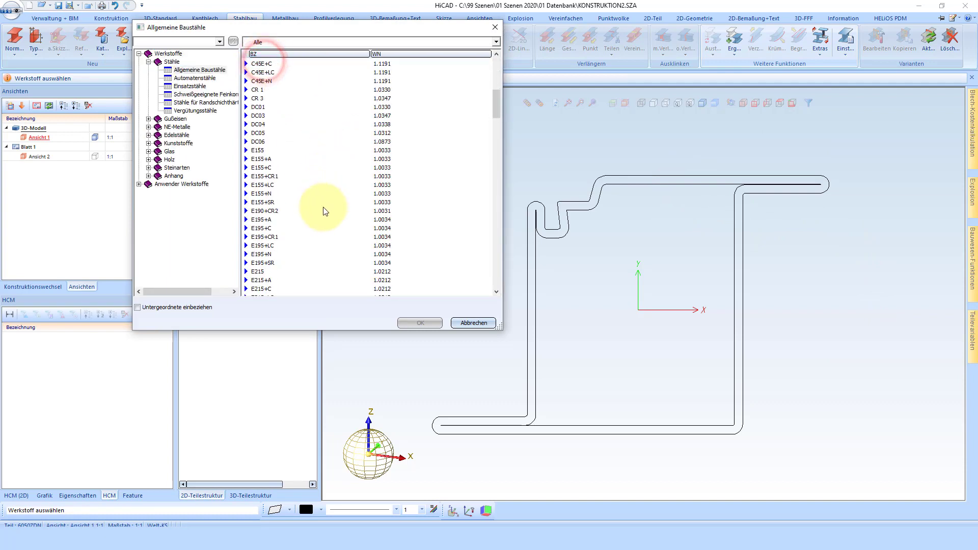
pyautogui.scroll(-5, 335, 205)
pyautogui.scroll(-2, 335, 206)
pyautogui.scroll(-3, 335, 205)
pyautogui.scroll(-3, 335, 206)
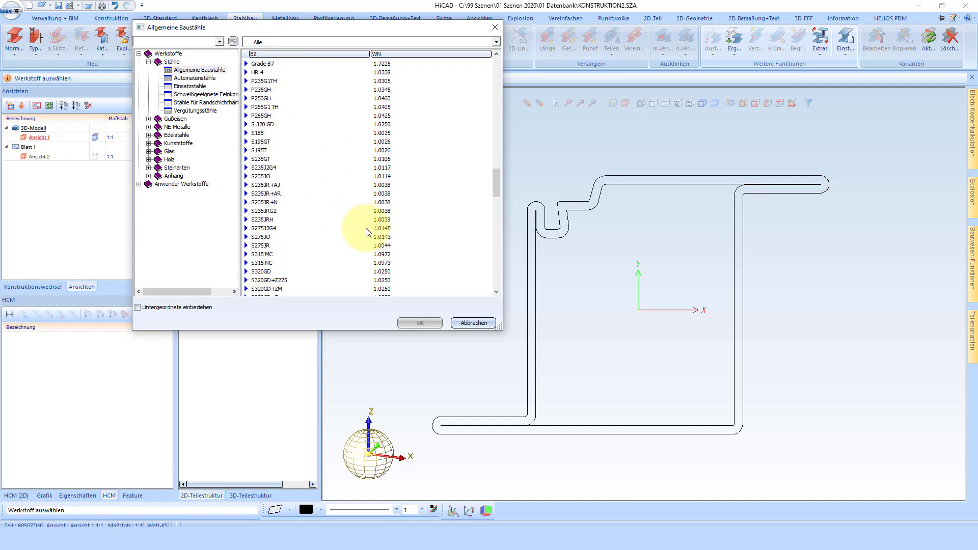
pyautogui.scroll(-2, 362, 229)
pyautogui.scroll(-3, 351, 225)
pyautogui.scroll(5, 293, 157)
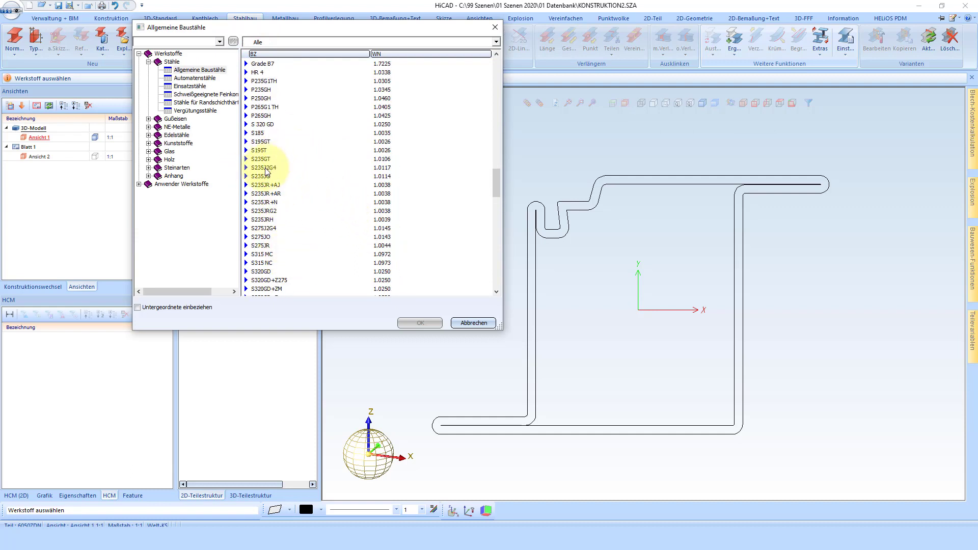
pyautogui.doubleClick(267, 212)
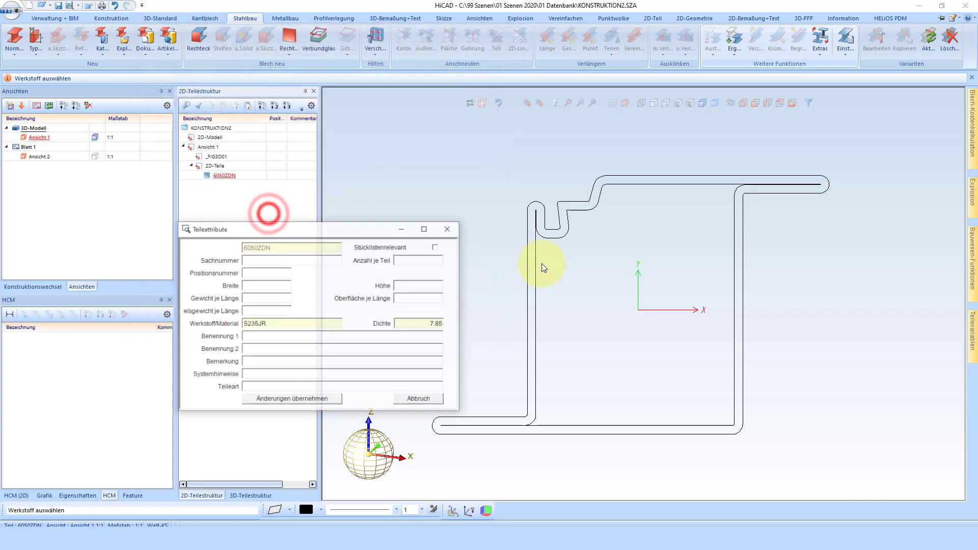
# - Mark 6050ZDN parts-list relevant and enter part type 'Voest Anschlagprofil'
pyautogui.click(437, 247)
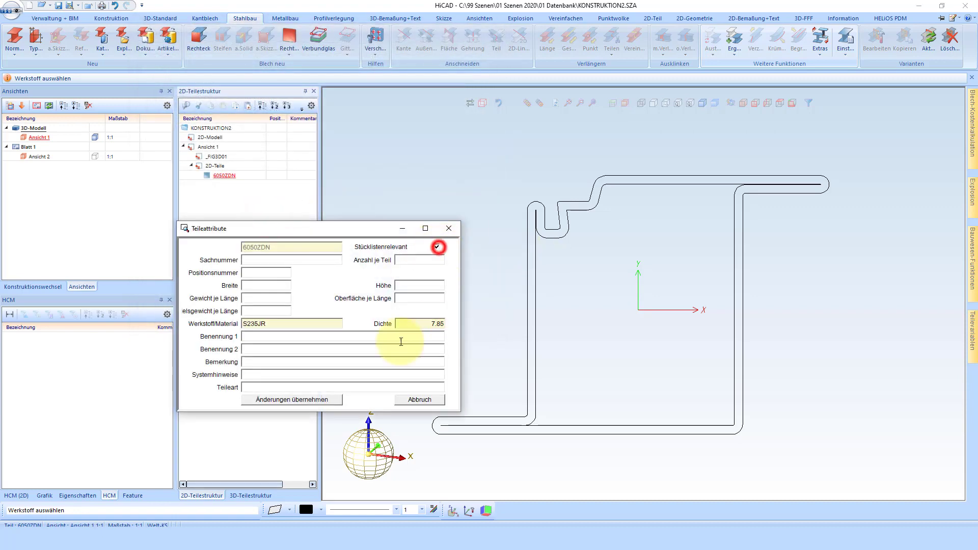
pyautogui.click(248, 388)
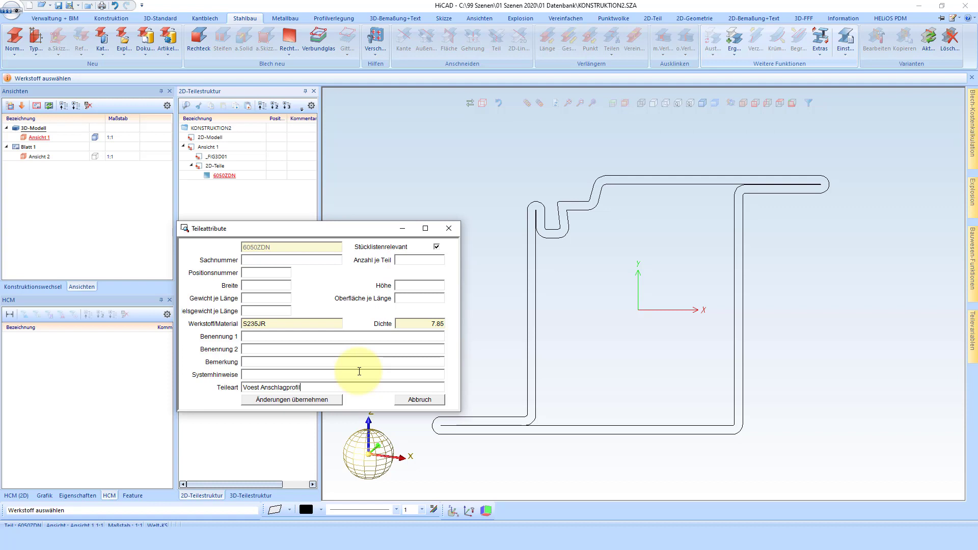
pyautogui.write('Voest')
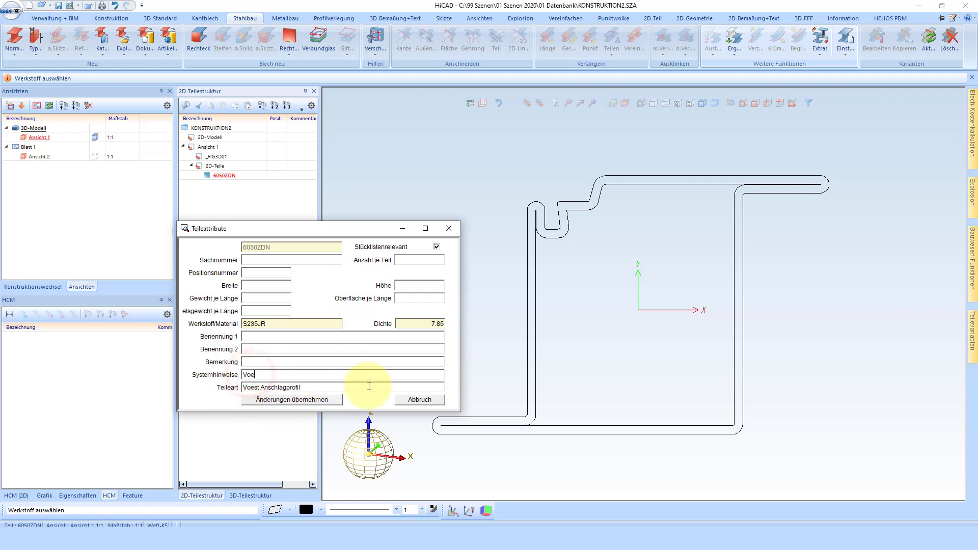
# - Enter surface per length, width 60 and weight 4.30 per length, then apply the changes
pyautogui.click(411, 298)
pyautogui.write('0.3')
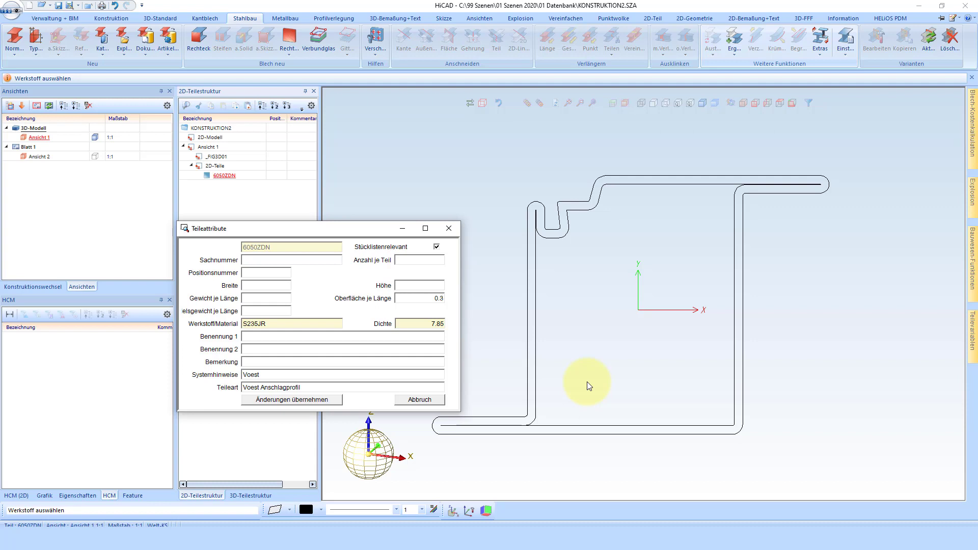
pyautogui.write('0')
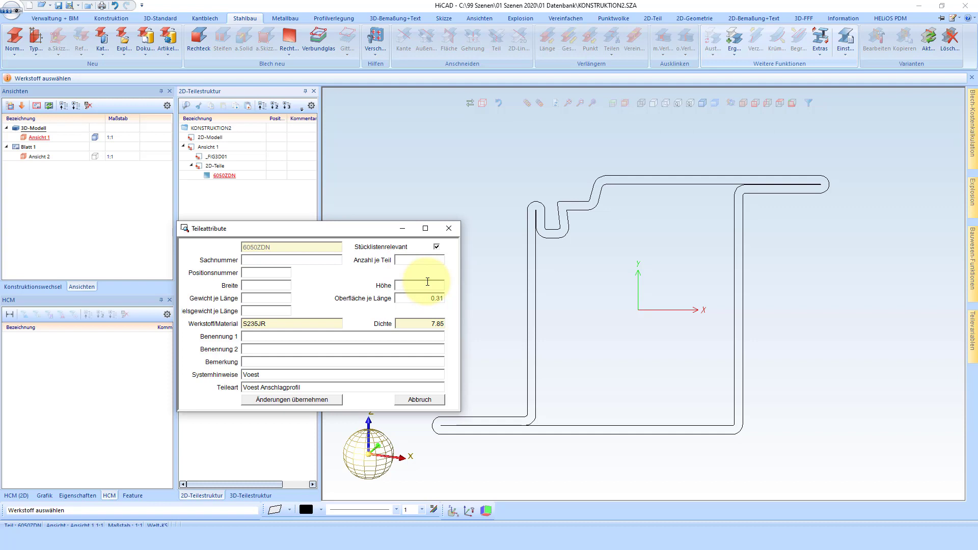
pyautogui.click(270, 292)
pyautogui.write('60')
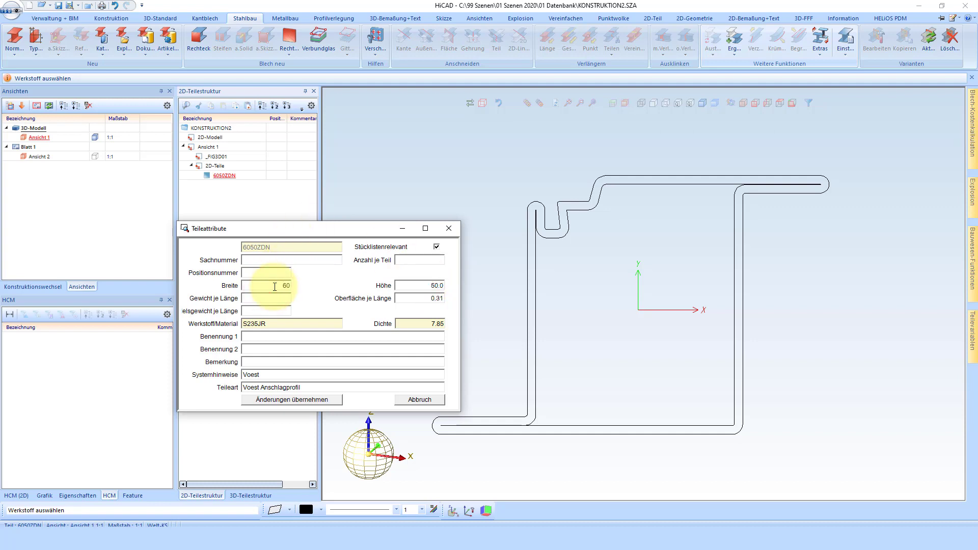
pyautogui.click(276, 299)
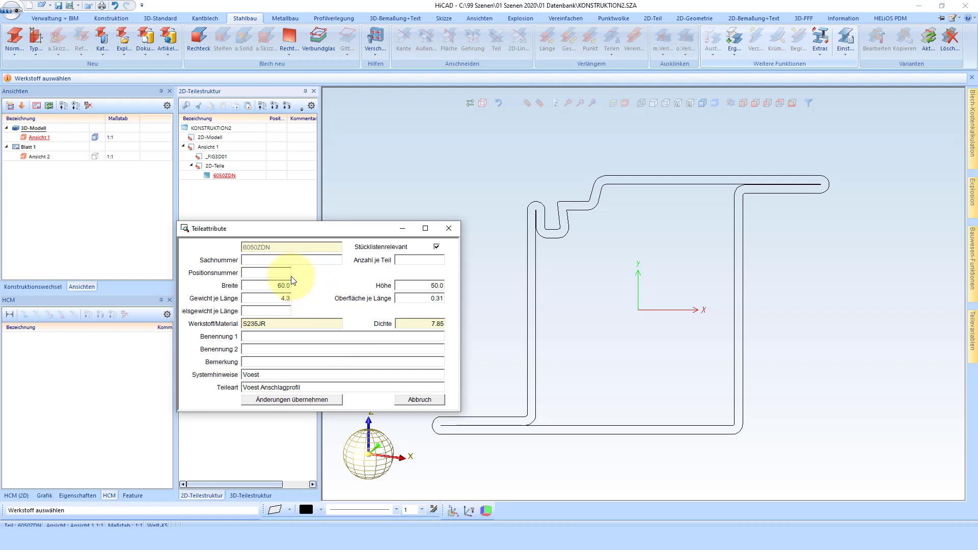
pyautogui.click(288, 299)
pyautogui.write('0')
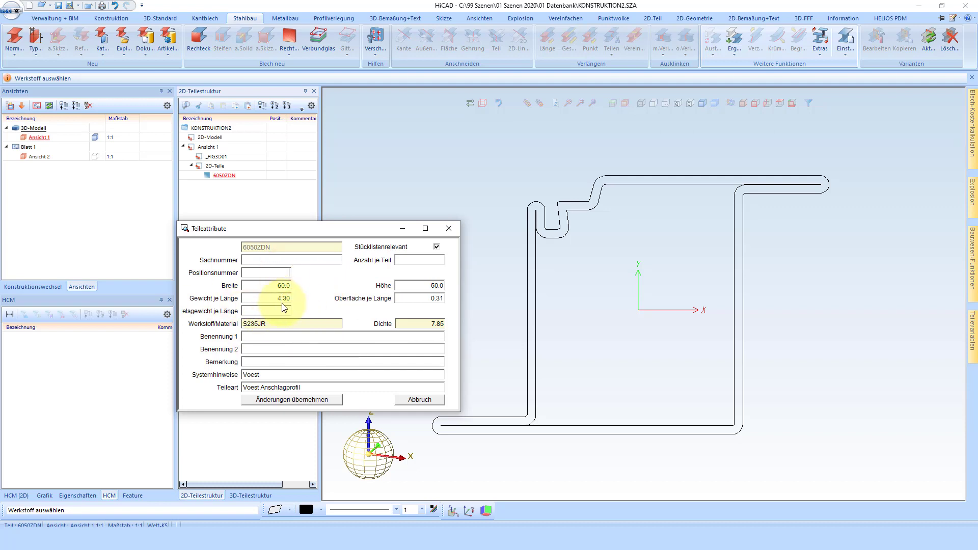
pyautogui.click(319, 399)
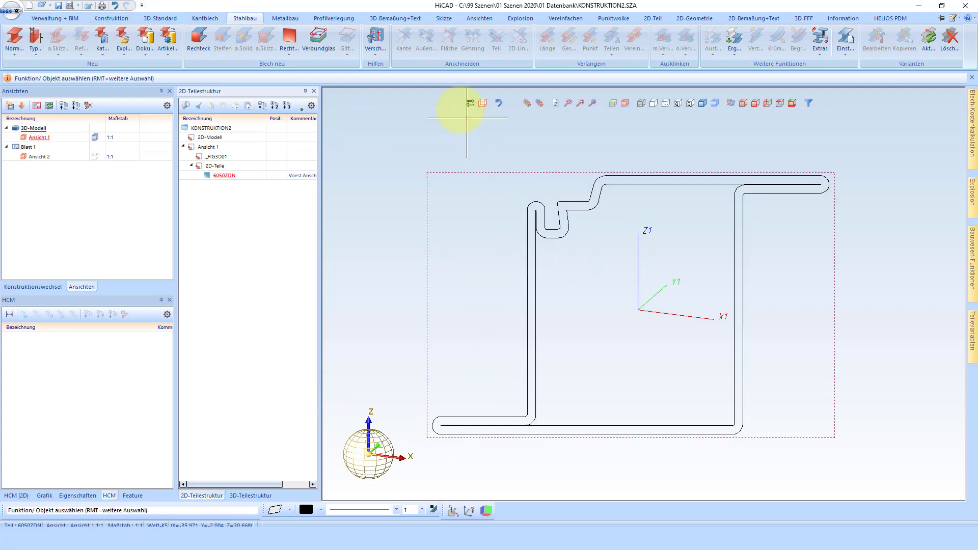
# - Save the 6050ZDN profile as a catalogue part, storing it in the ISD Austria folder
pyautogui.scroll(3, 459, 423)
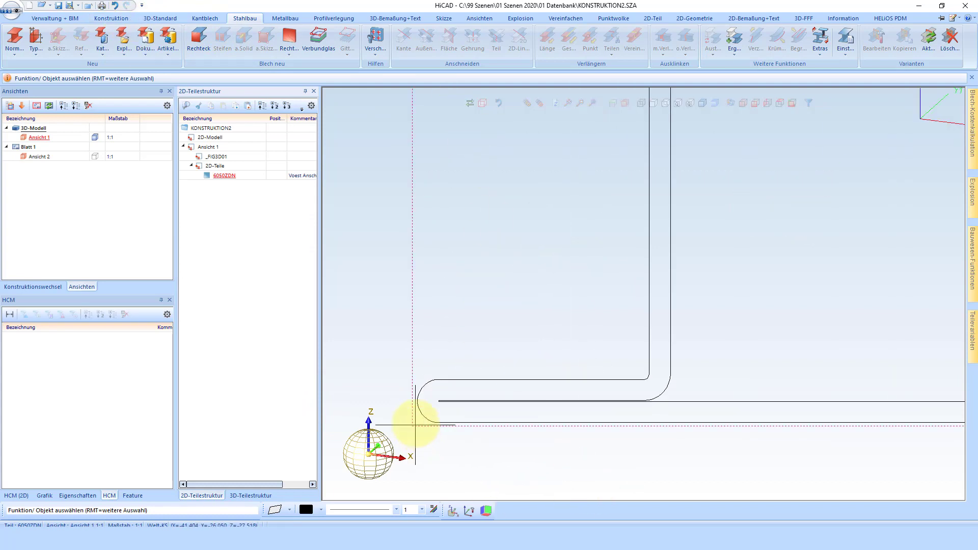
pyautogui.scroll(-5, 454, 382)
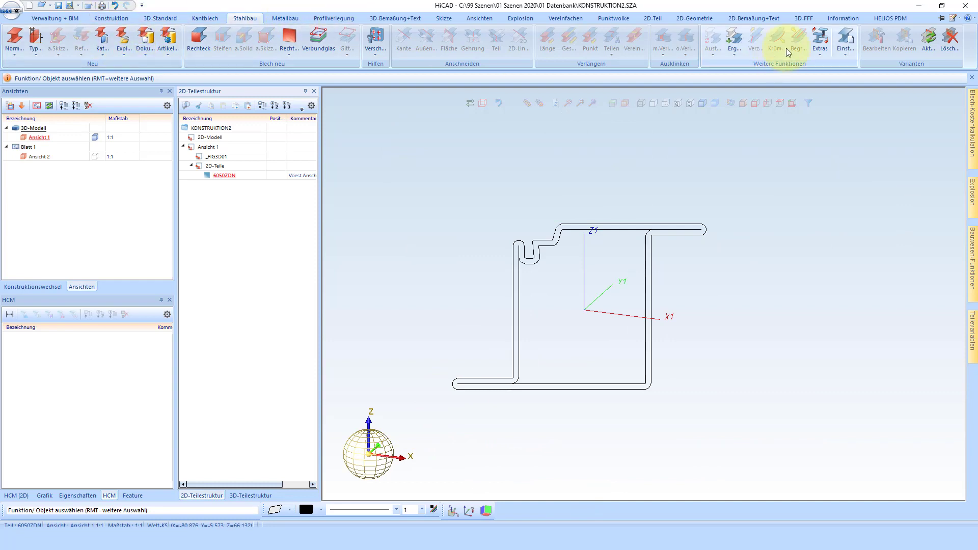
pyautogui.click(854, 53)
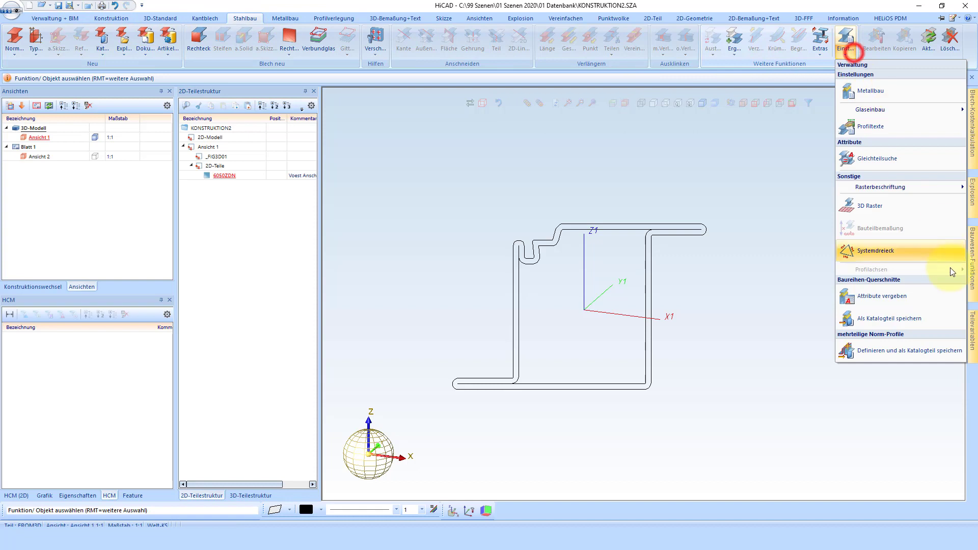
pyautogui.click(900, 325)
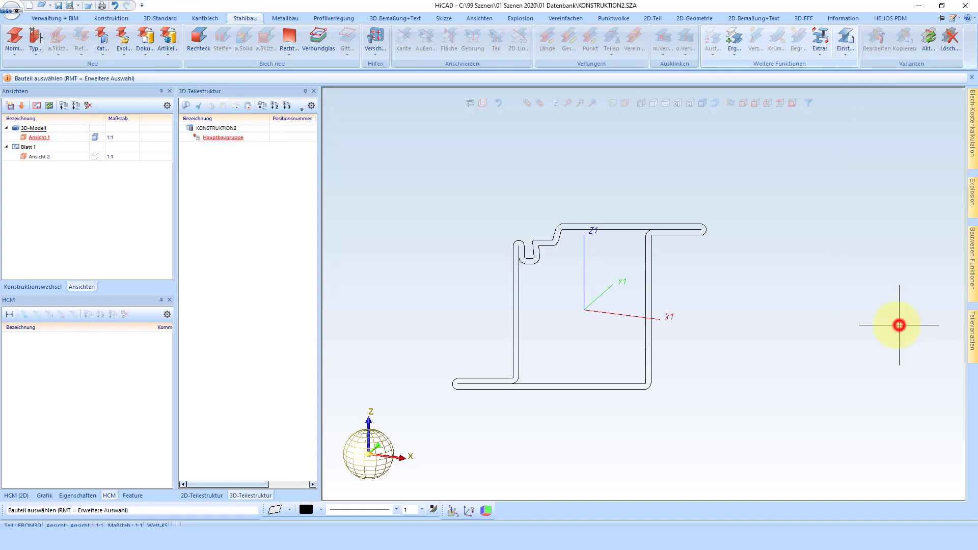
pyautogui.click(535, 273)
pyautogui.scroll(-1, 465, 258)
pyautogui.scroll(-1, 498, 303)
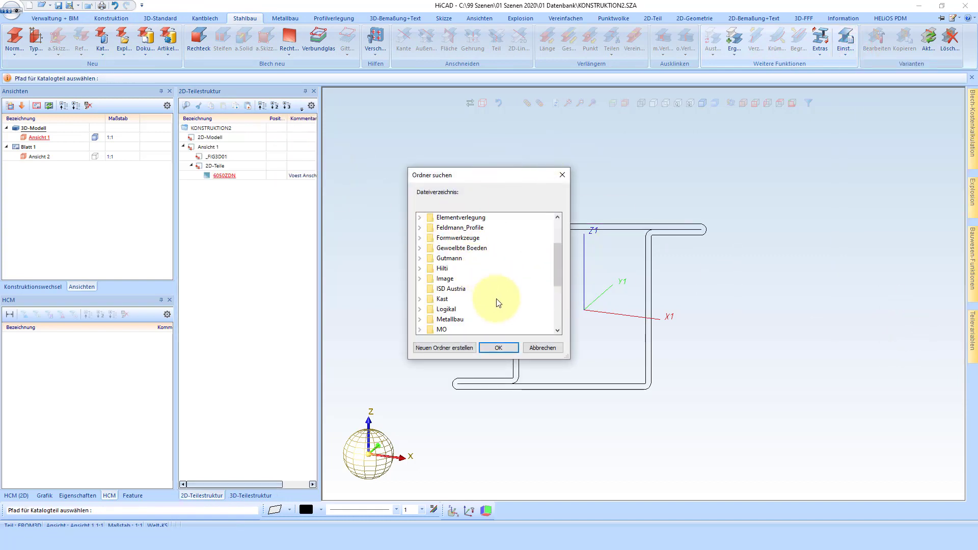
pyautogui.click(453, 289)
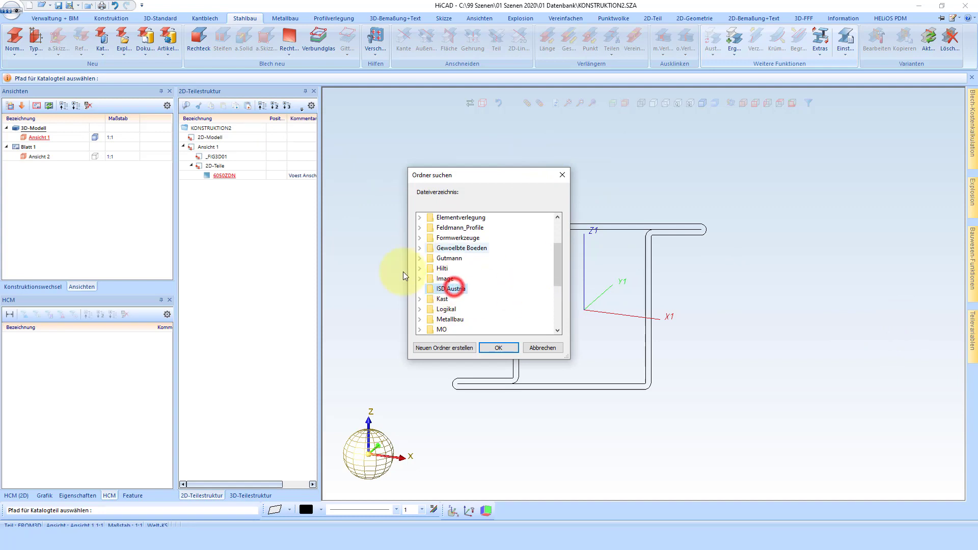
pyautogui.click(498, 344)
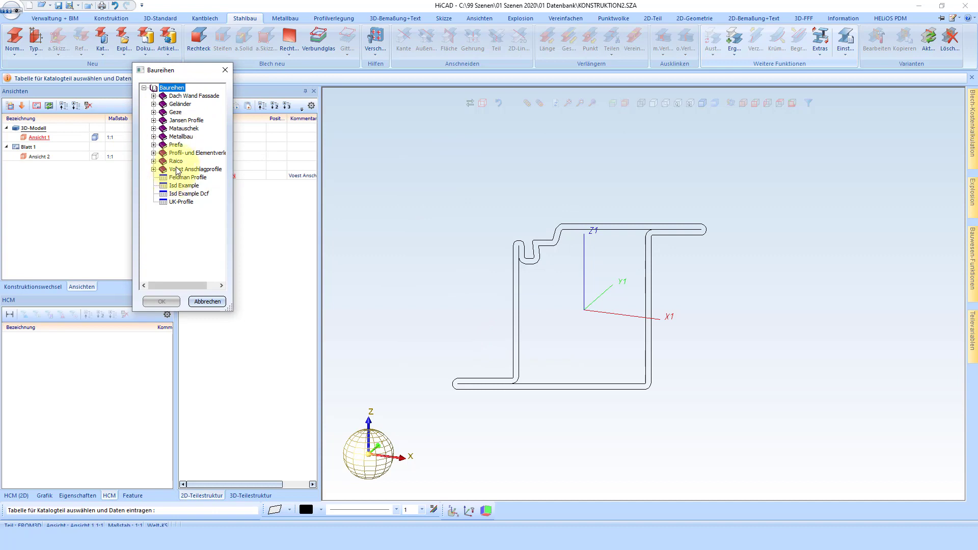
# - Enter it in the Isd Example table, accepting the bitmap and metafile previews
pyautogui.doubleClick(176, 169)
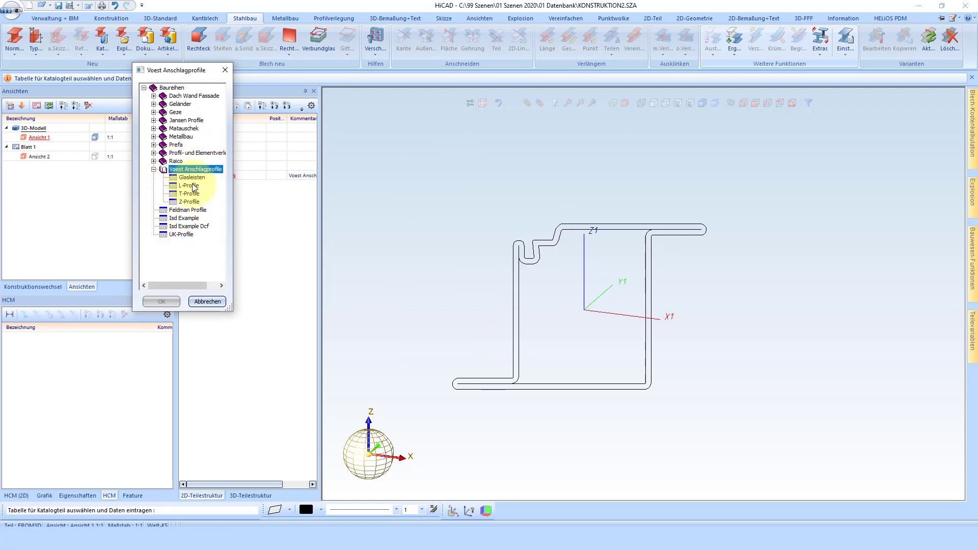
pyautogui.click(182, 219)
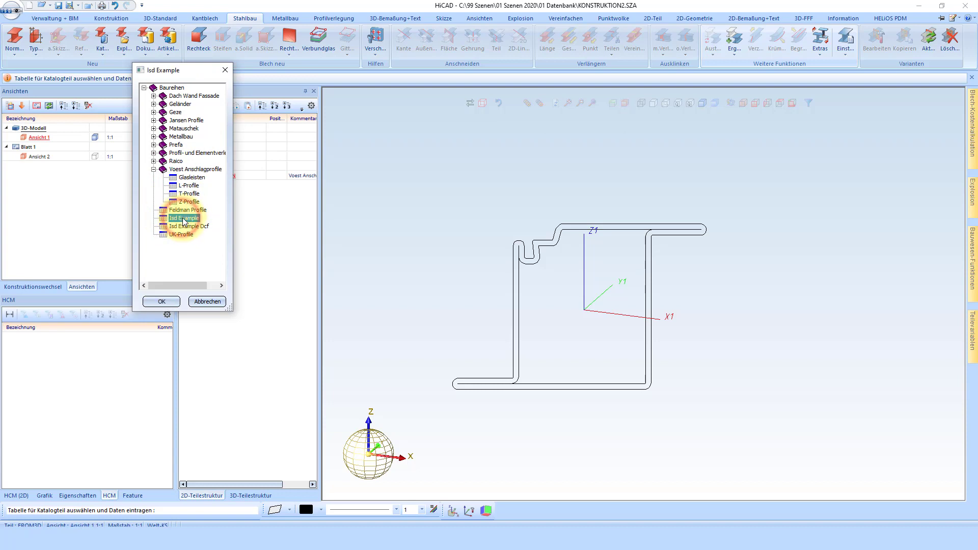
pyautogui.click(171, 303)
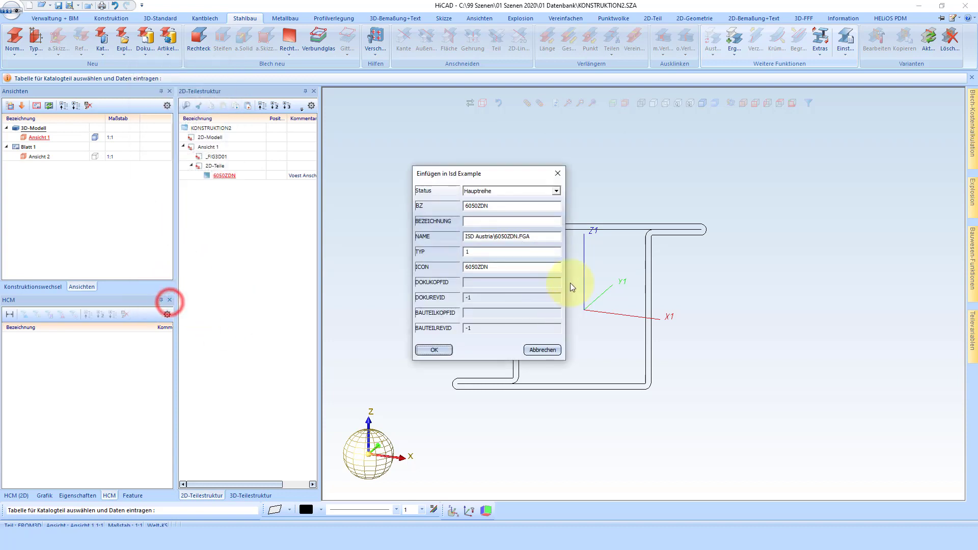
pyautogui.click(437, 351)
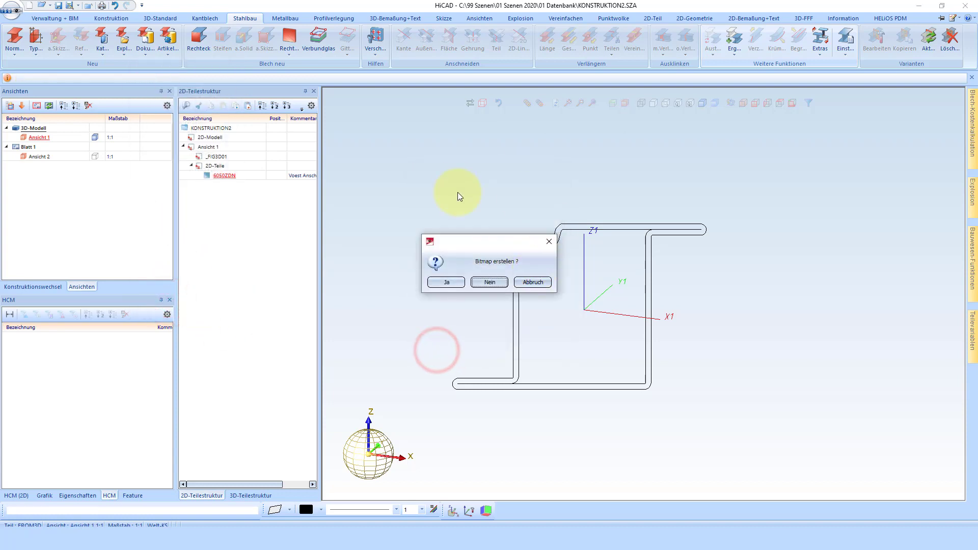
pyautogui.click(454, 282)
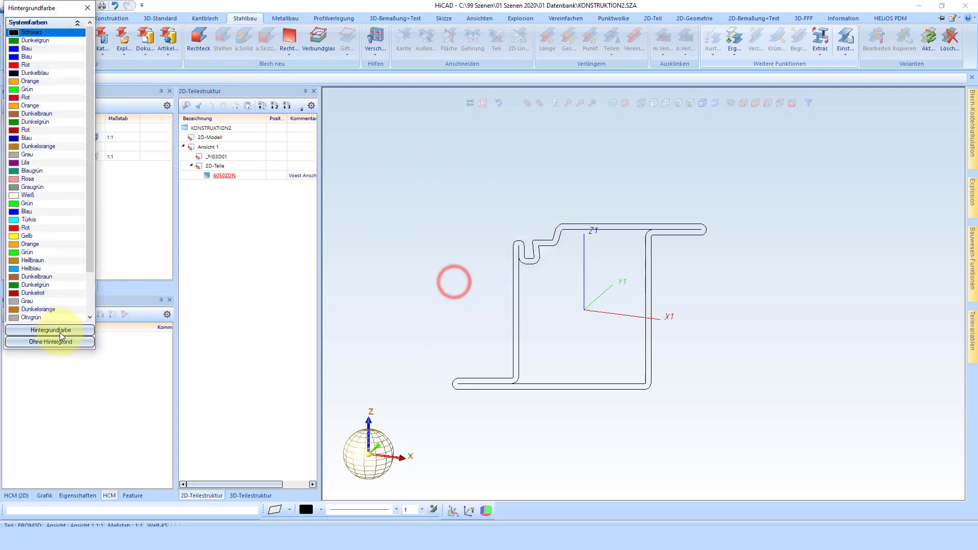
pyautogui.click(48, 345)
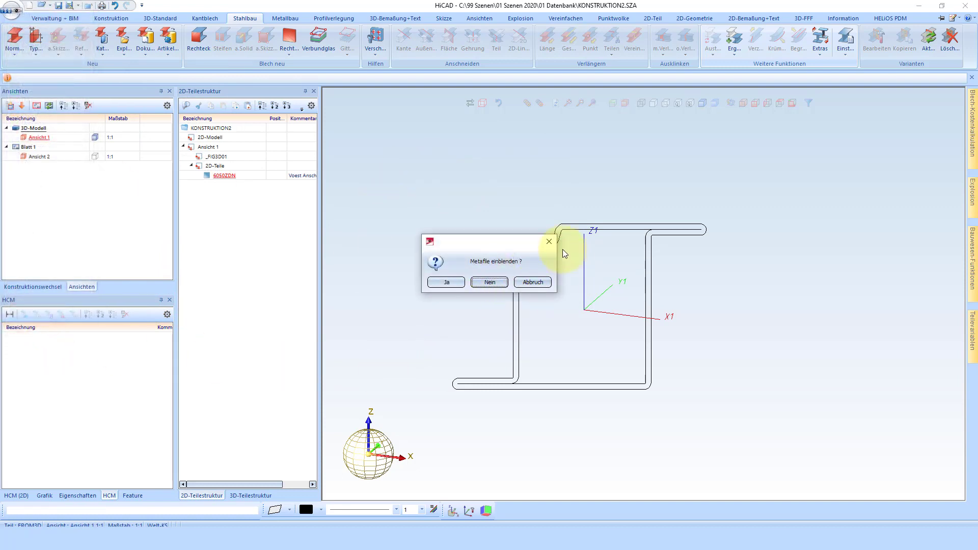
pyautogui.click(452, 283)
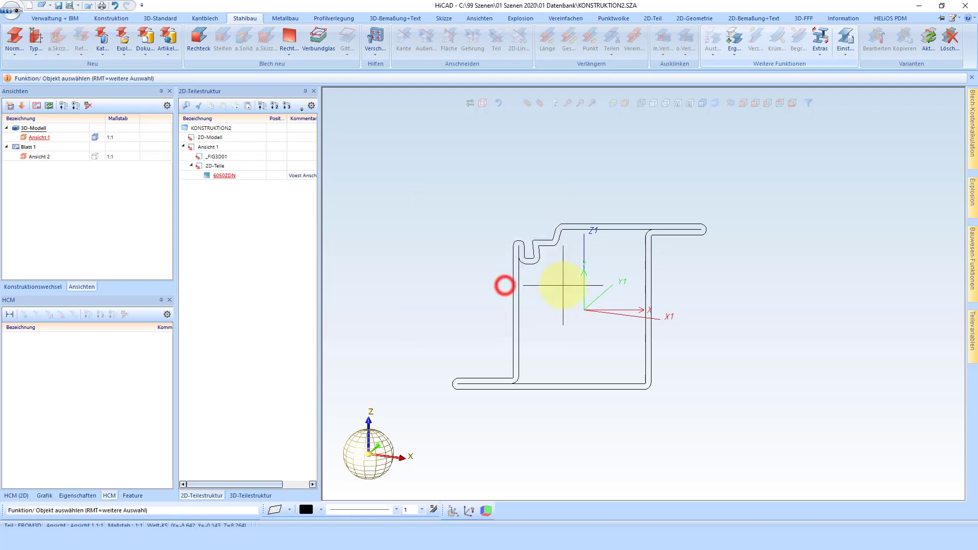
# - Place a 790 mm 6050ZDN beam from the Isd Example Dcf series and accept its attributes
pyautogui.click(108, 42)
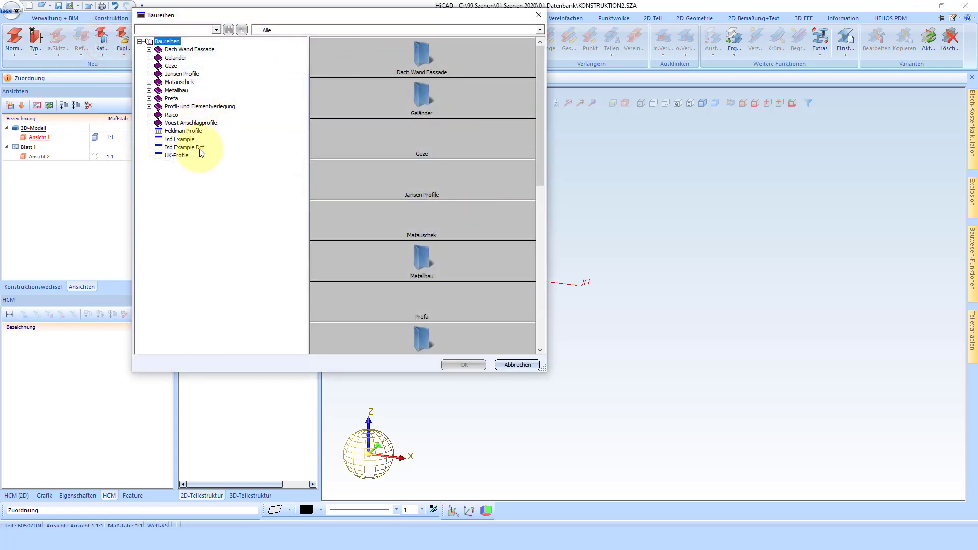
pyautogui.click(181, 147)
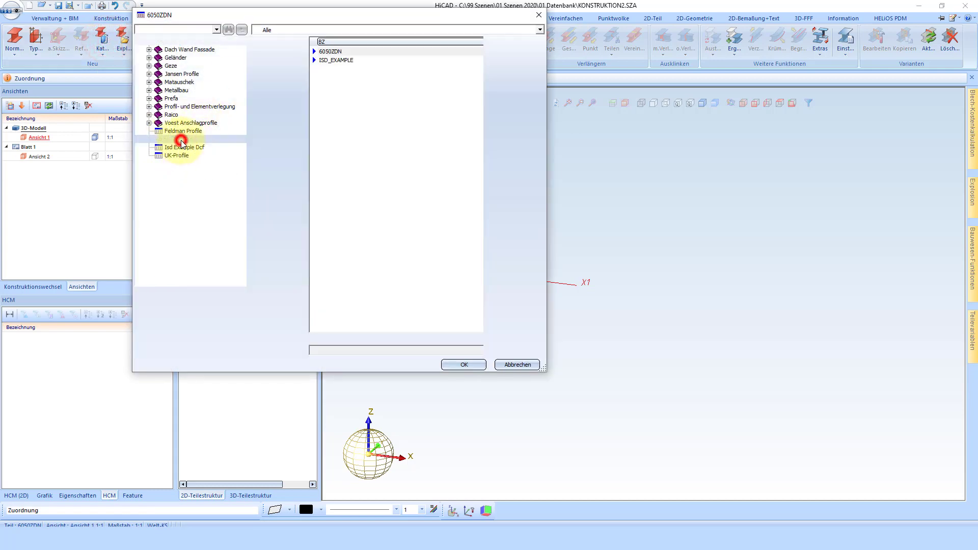
pyautogui.click(331, 51)
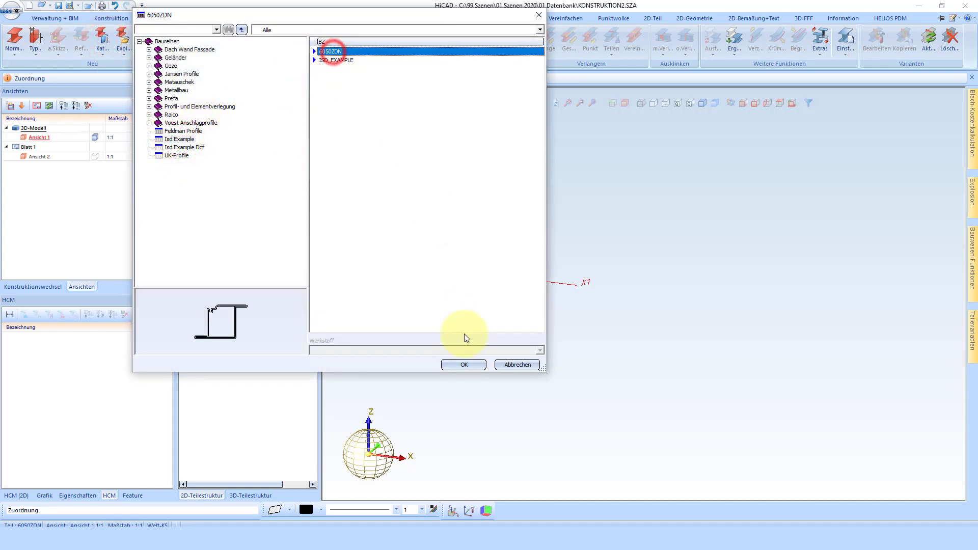
pyautogui.click(465, 365)
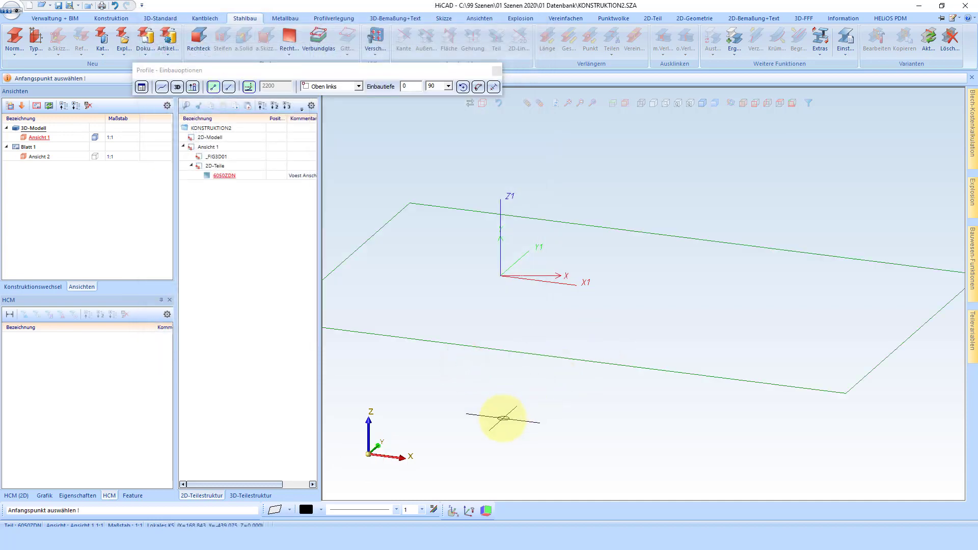
pyautogui.click(503, 418)
pyautogui.click(731, 191)
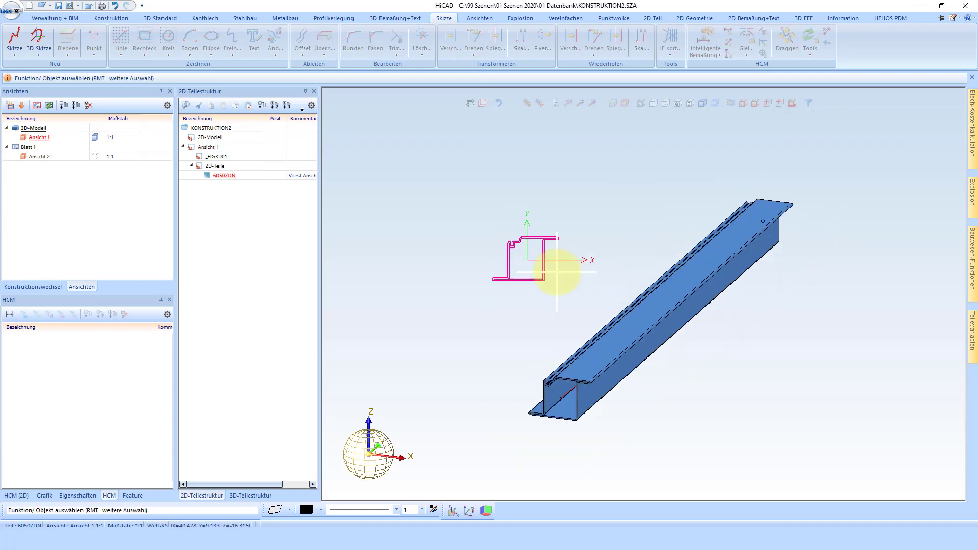
pyautogui.scroll(3, 576, 357)
pyautogui.doubleClick(585, 345)
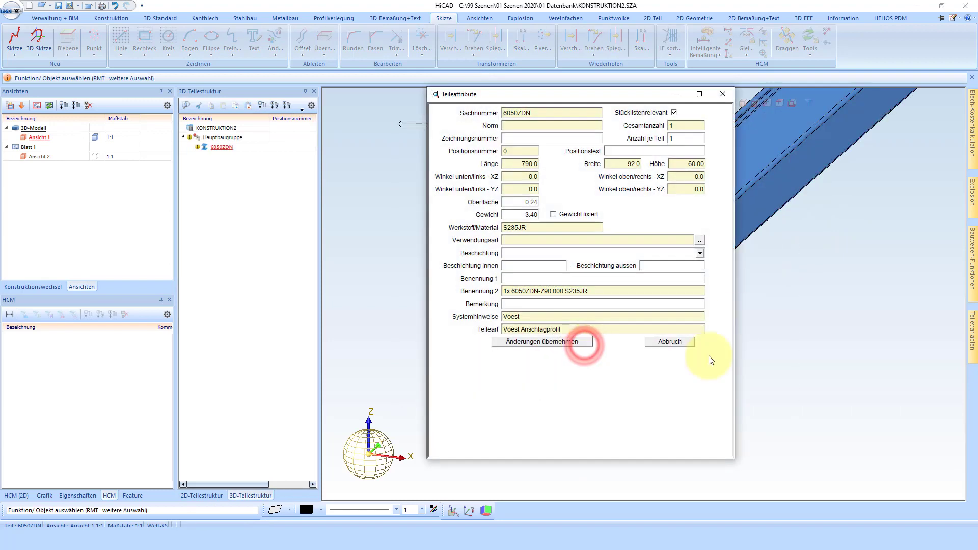
pyautogui.click(572, 345)
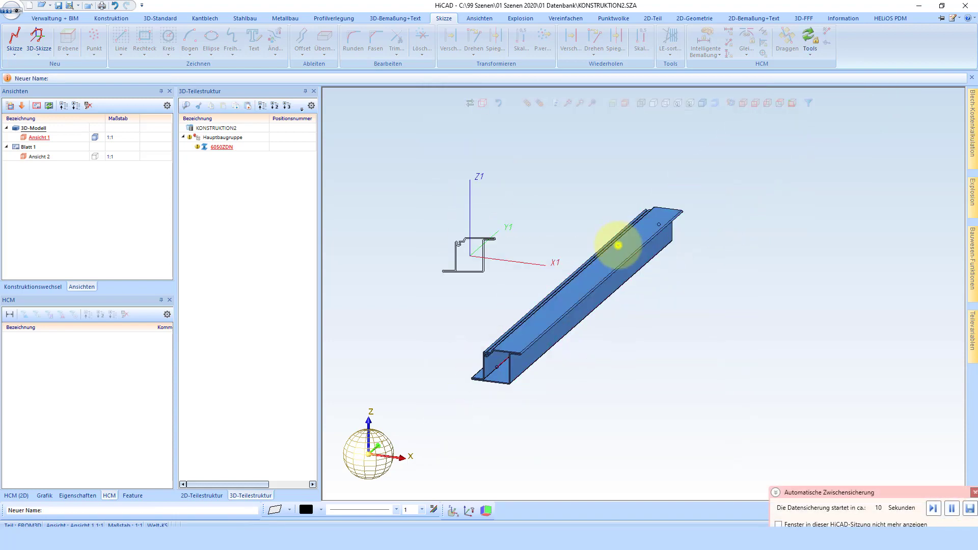
# - Add three more 6050ZDN beams corner to corner, closing the four-sided frame
pyautogui.rightClick(618, 243)
pyautogui.click(701, 181)
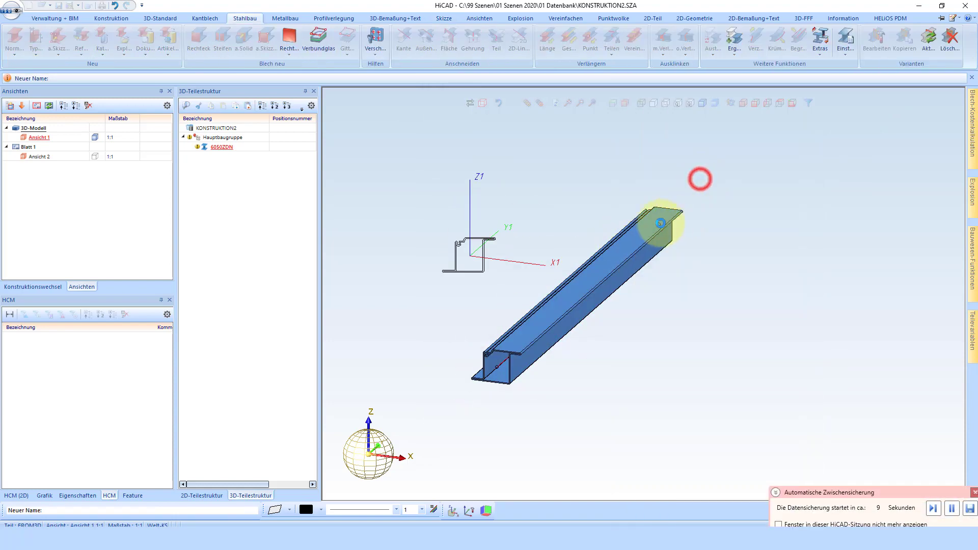
pyautogui.click(661, 224)
pyautogui.click(727, 212)
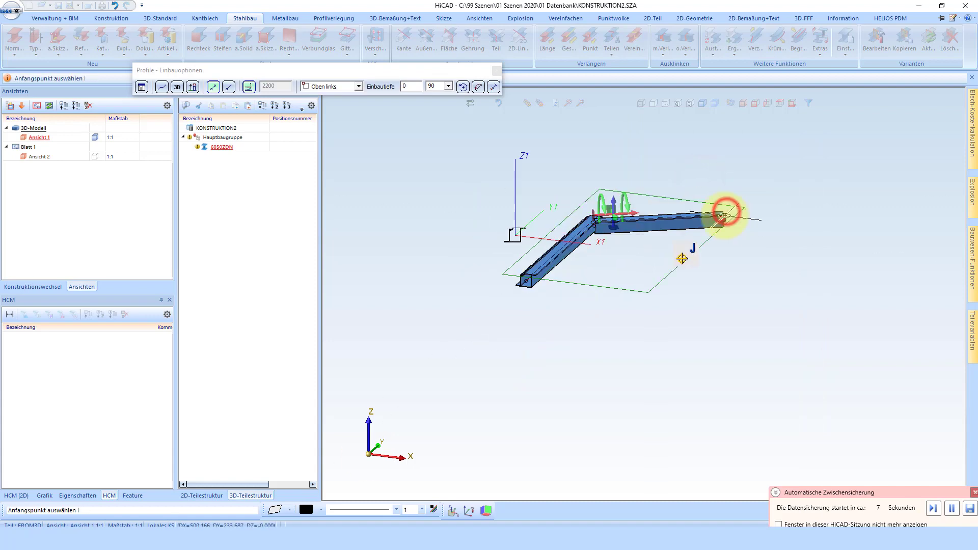
pyautogui.click(726, 213)
pyautogui.click(623, 319)
pyautogui.click(524, 280)
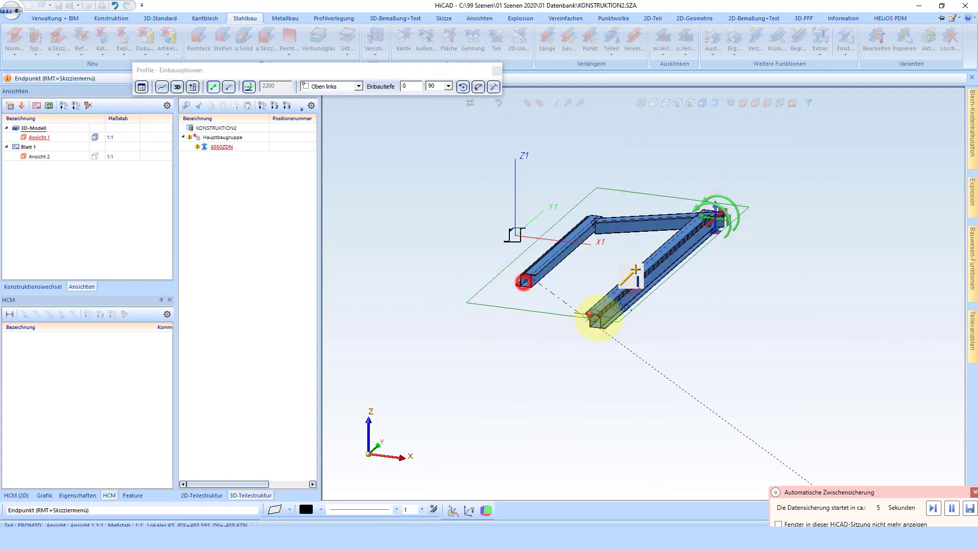
pyautogui.click(594, 324)
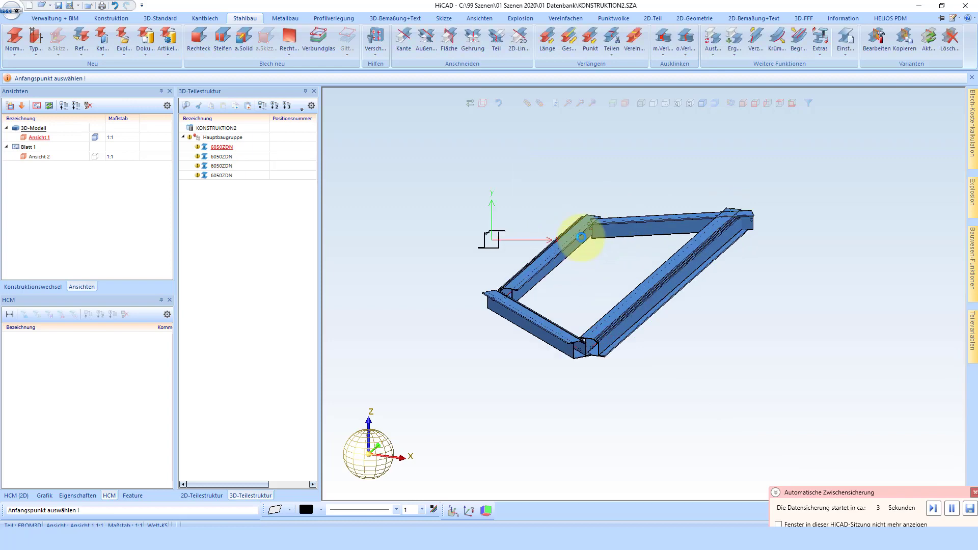
pyautogui.scroll(5, 586, 225)
pyautogui.middleClick(576, 229)
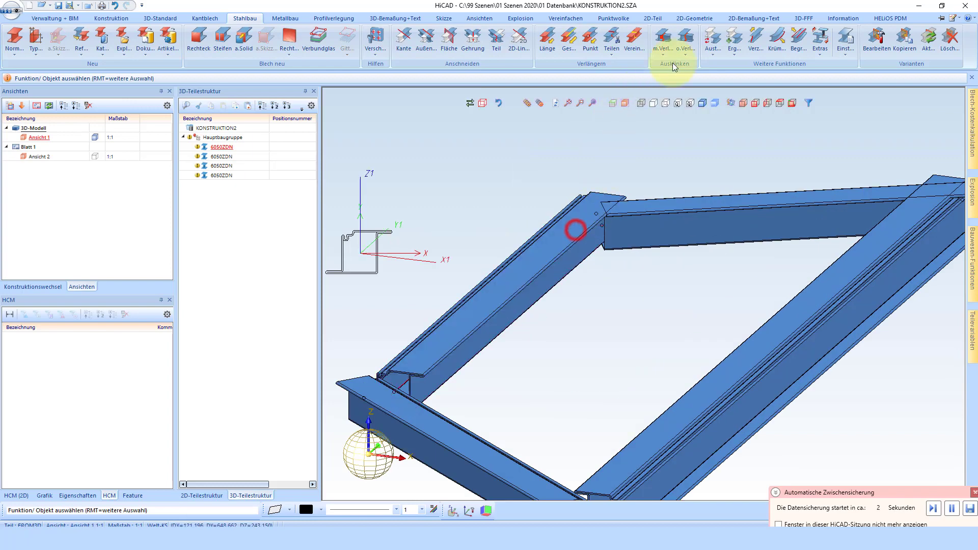
# - Mitre the frame's corners using Gehrung, picking both profile ends at each corner
pyautogui.click(465, 40)
pyautogui.click(581, 233)
pyautogui.click(646, 222)
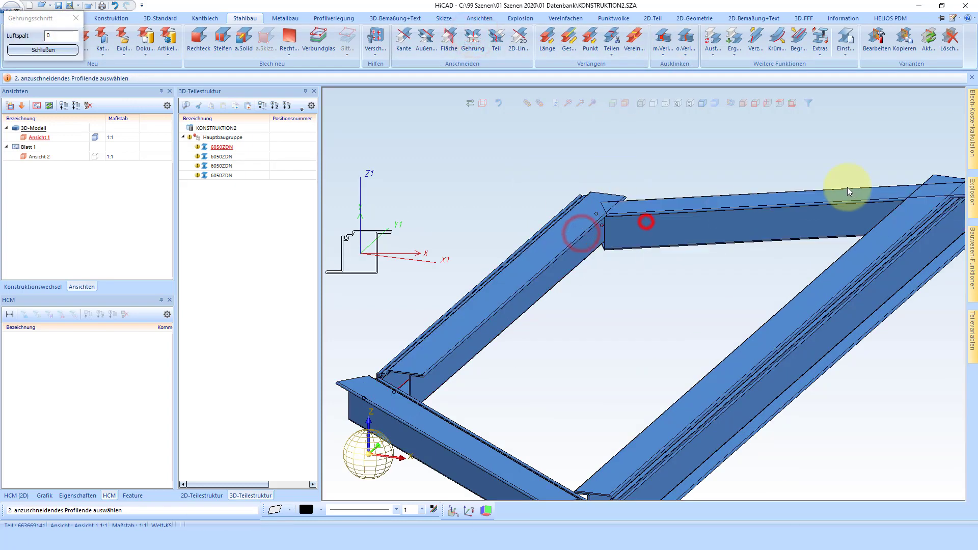
pyautogui.click(873, 194)
pyautogui.scroll(-3, 874, 194)
pyautogui.click(817, 206)
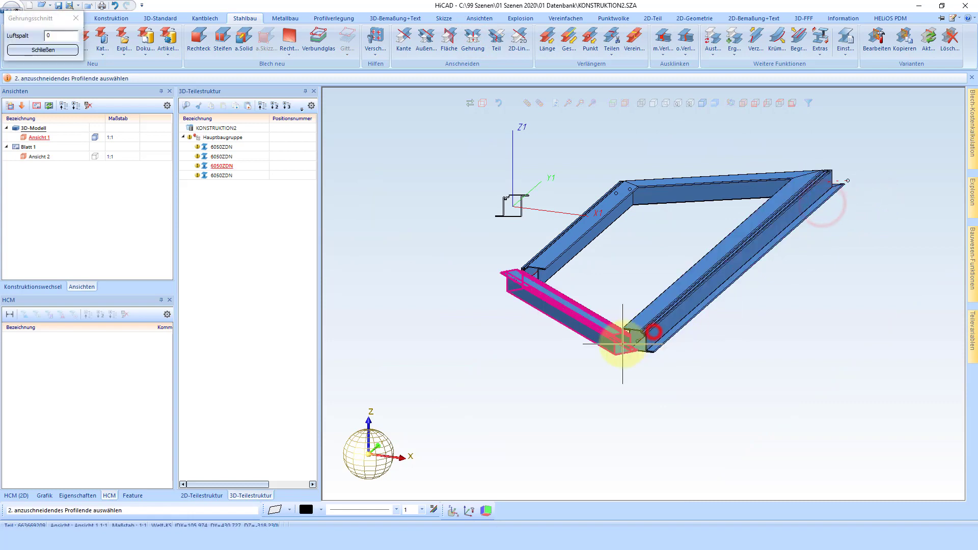
pyautogui.click(633, 332)
pyautogui.click(546, 264)
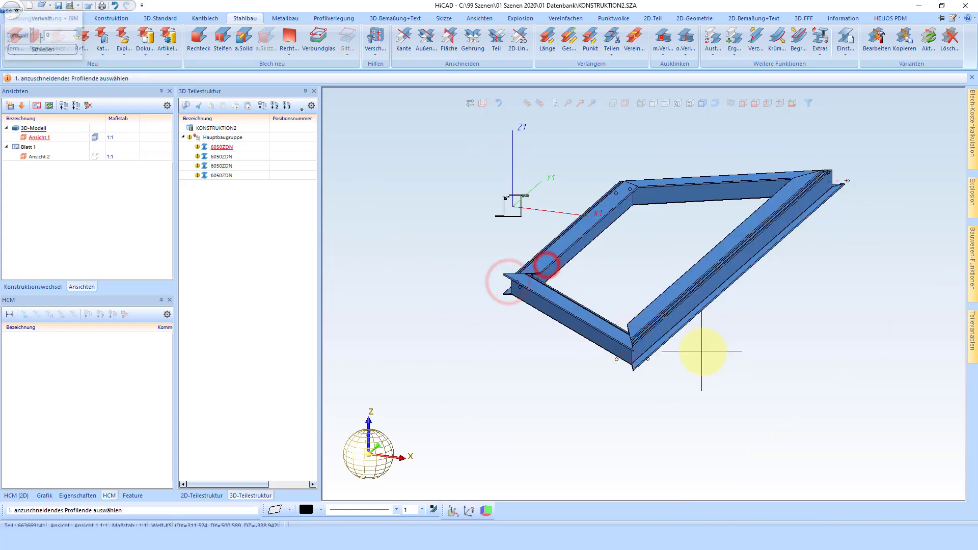
pyautogui.scroll(3, 525, 258)
pyautogui.press('Escape')
# - Delete the front beam, leaving a three-beam open frame
pyautogui.click(576, 325)
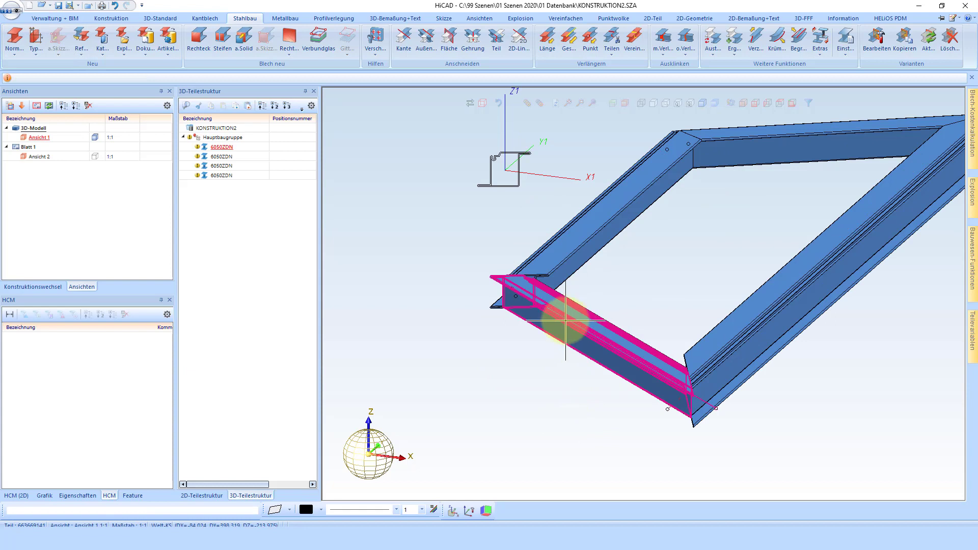
pyautogui.scroll(-1, 551, 320)
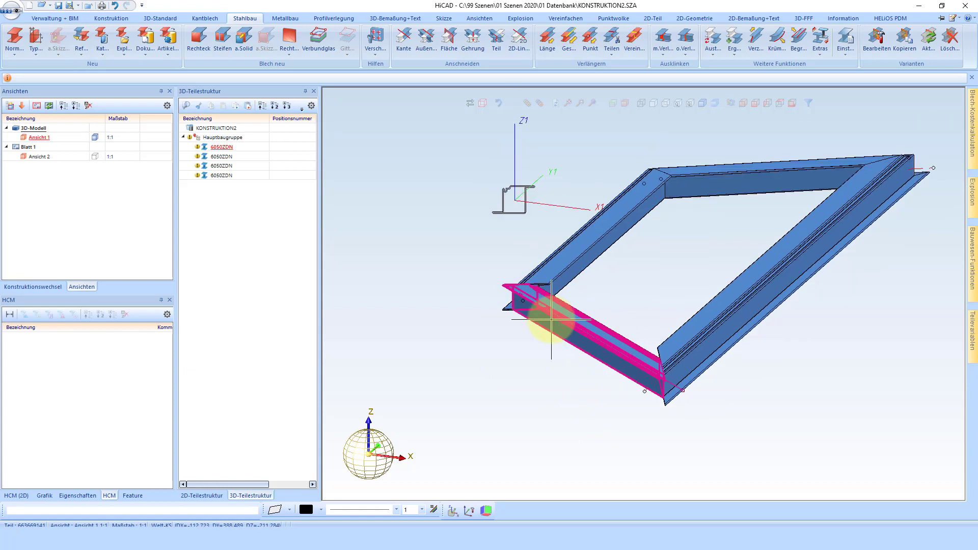
pyautogui.rightClick(552, 319)
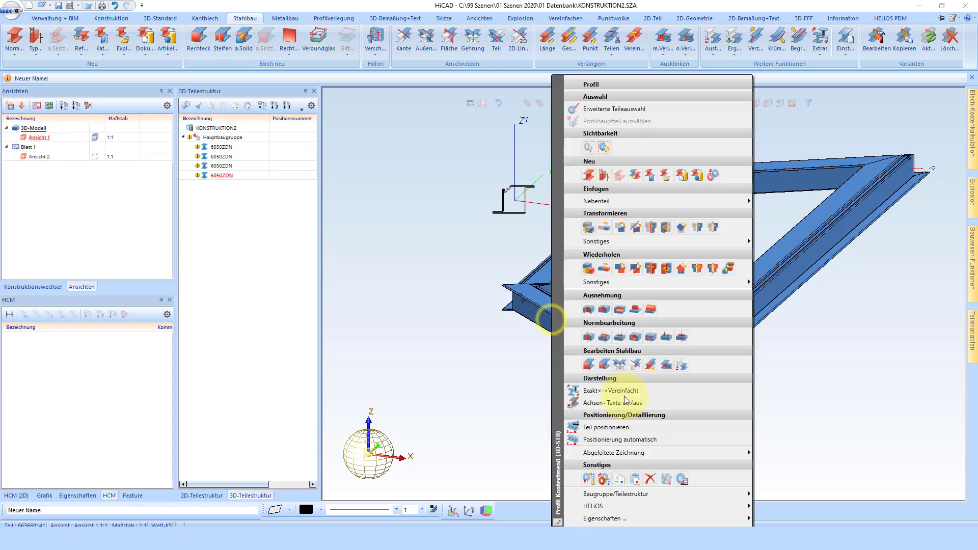
pyautogui.click(652, 483)
pyautogui.scroll(5, 535, 320)
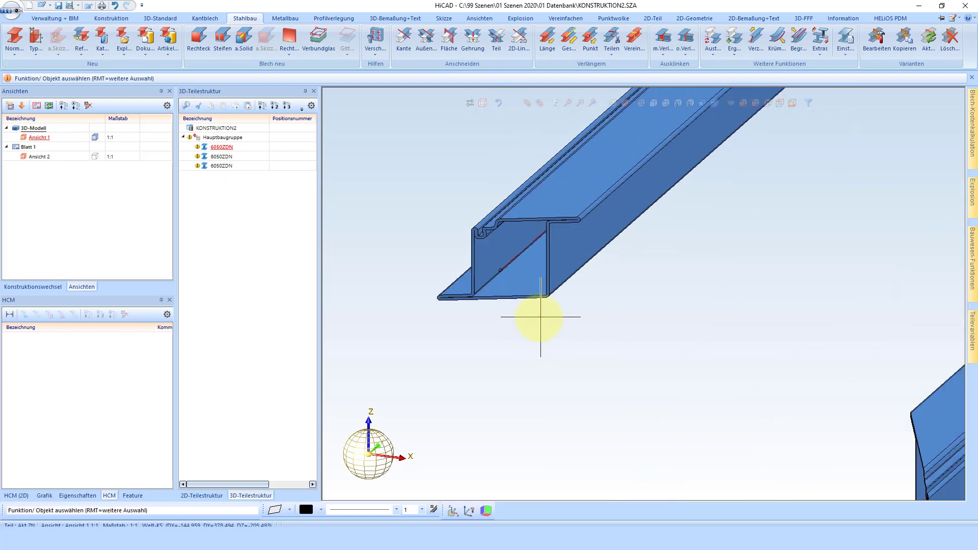
pyautogui.scroll(-4, 438, 393)
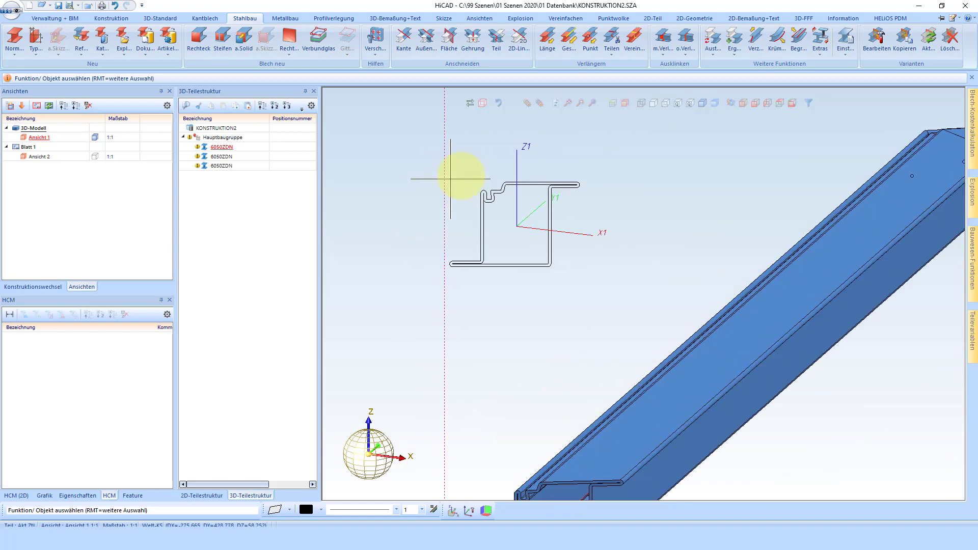
# - Convert the 6050ZDN cross-section outline into a sketch on its own sketch plane
pyautogui.doubleClick(458, 214)
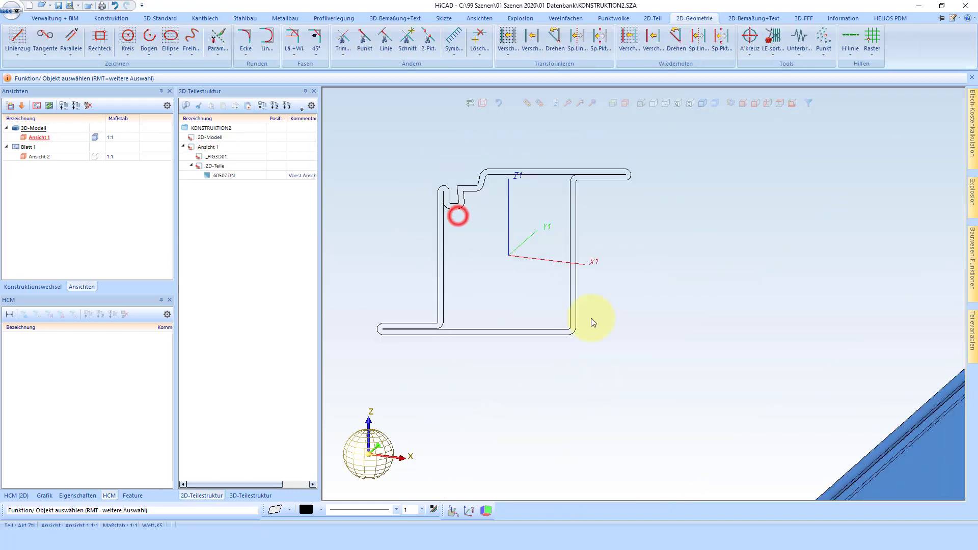
pyautogui.click(444, 18)
pyautogui.click(18, 53)
pyautogui.click(41, 84)
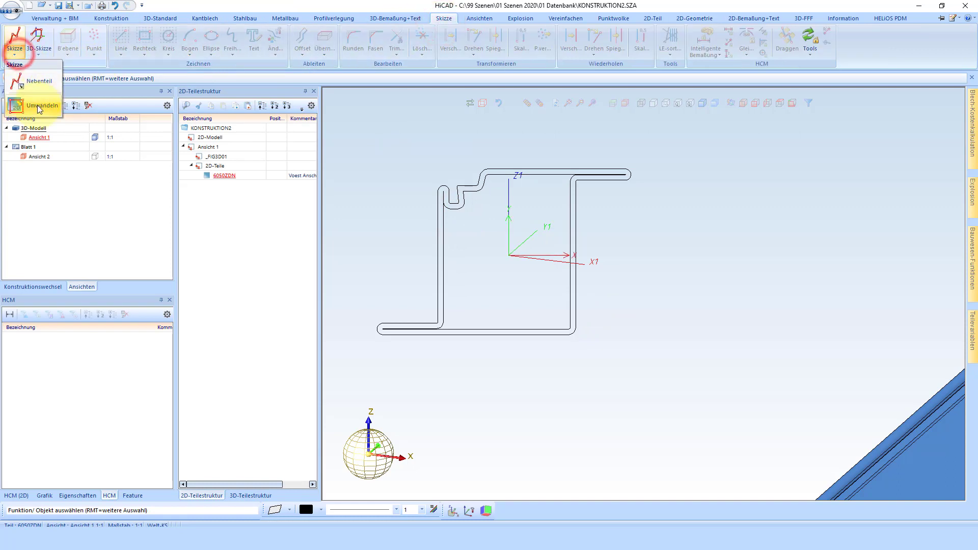
pyautogui.click(437, 242)
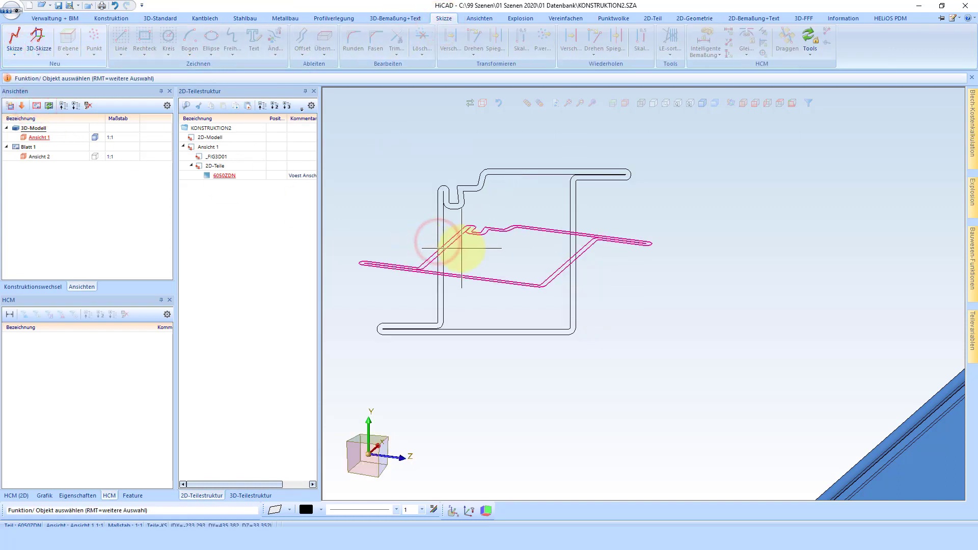
pyautogui.click(478, 226)
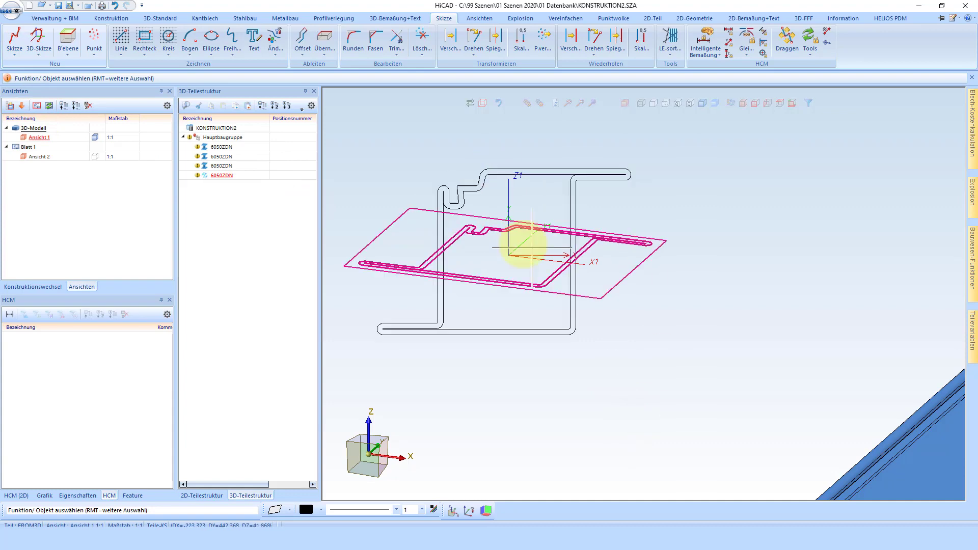
pyautogui.rightClick(507, 226)
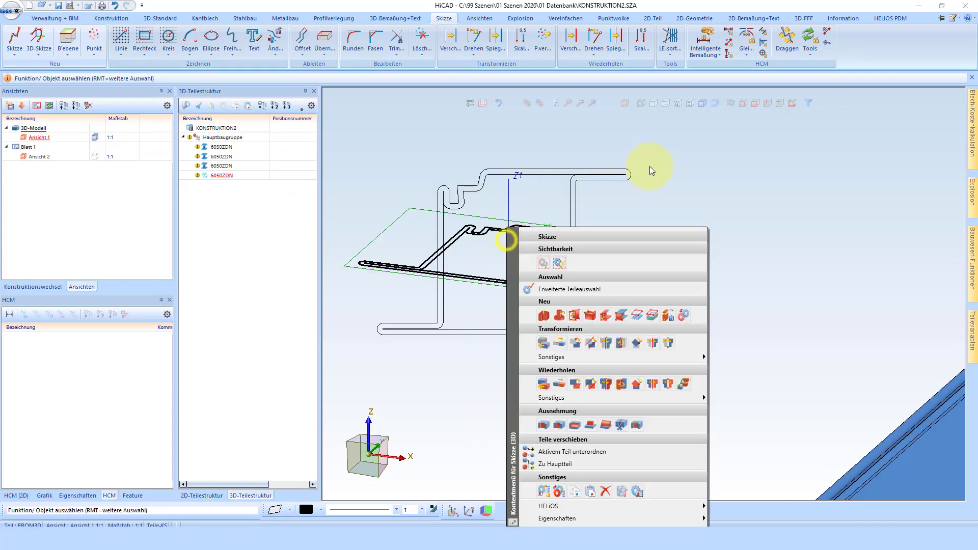
pyautogui.click(685, 161)
# - Open the Stahlbau settings menu to save the sketch as a catalogue part
pyautogui.click(242, 18)
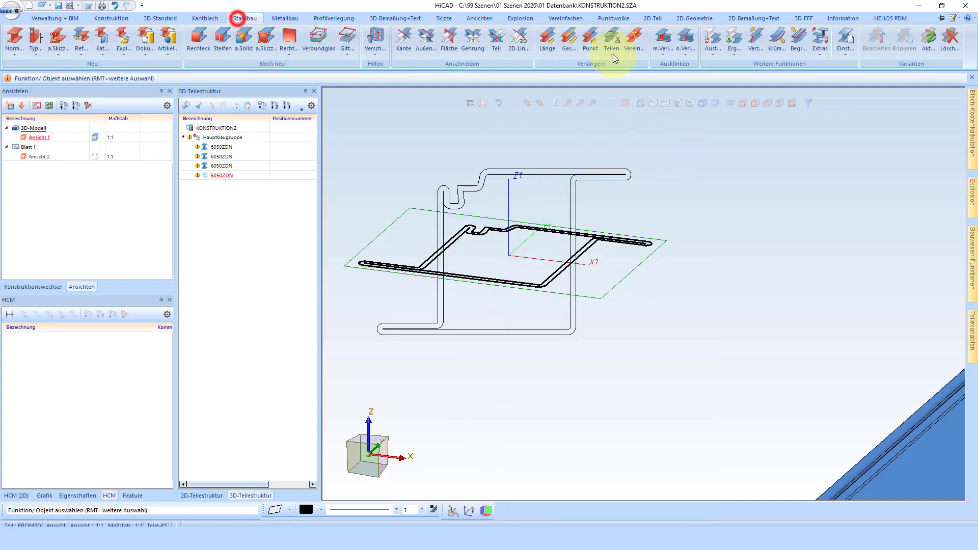
pyautogui.click(846, 44)
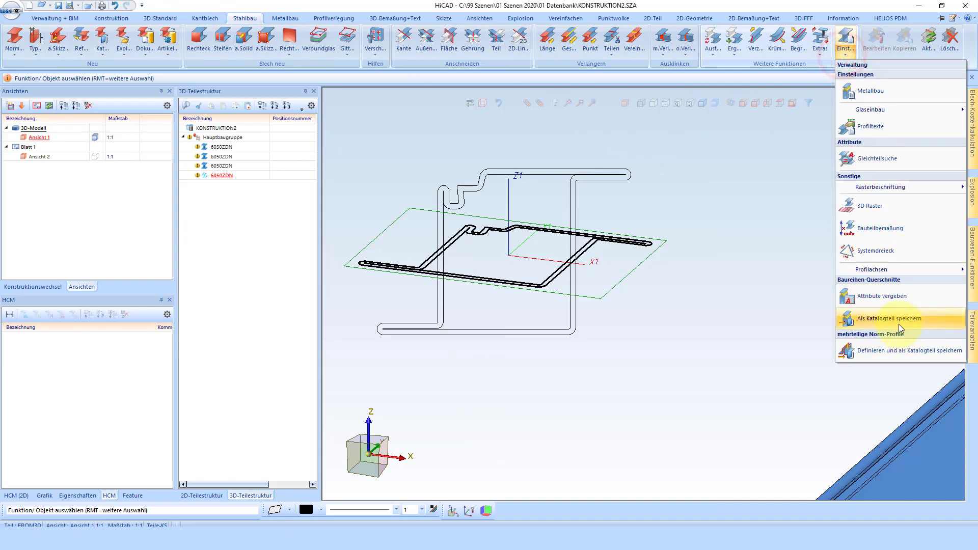
pyautogui.click(678, 362)
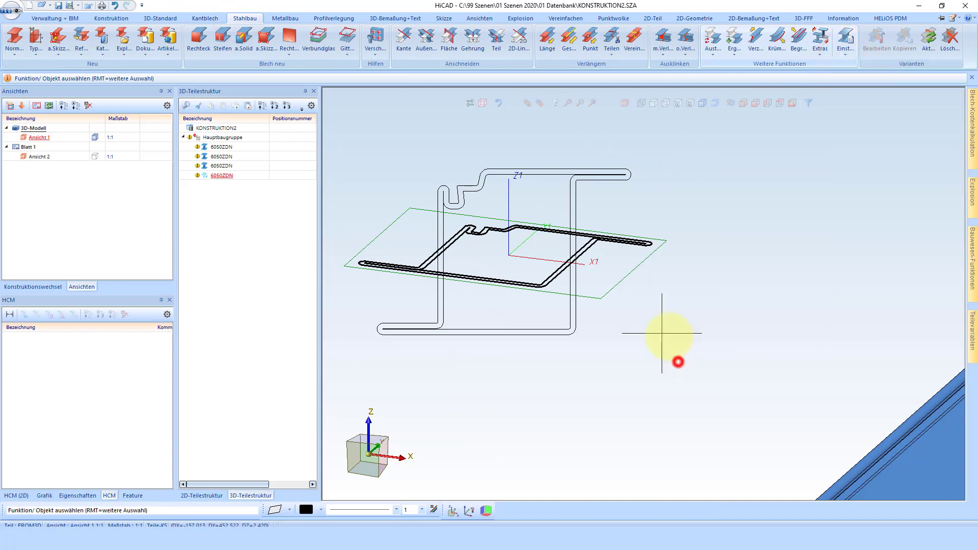
pyautogui.scroll(1, 322, 265)
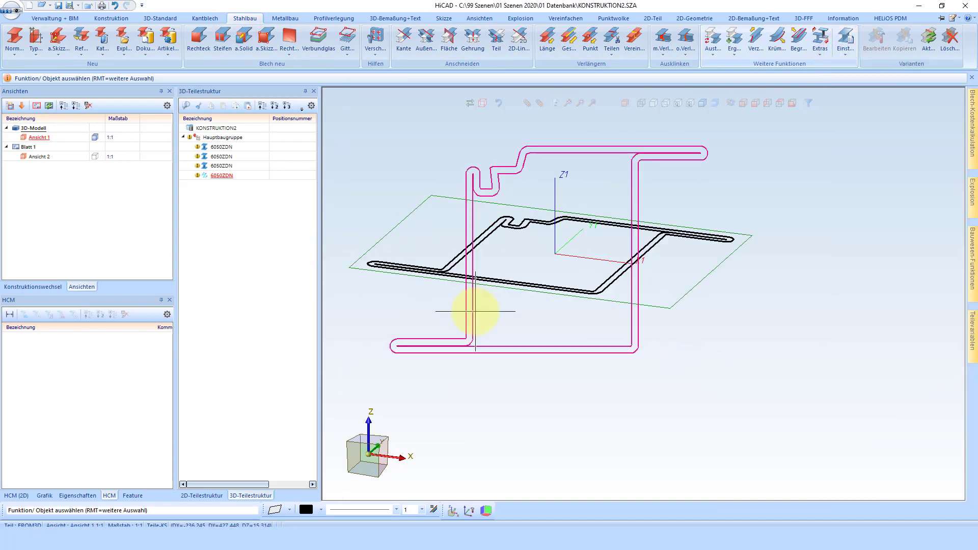